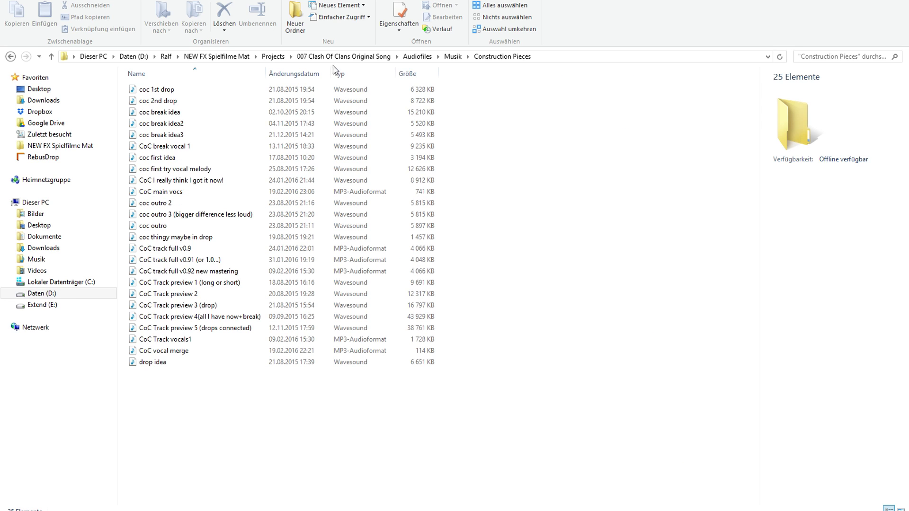
Play the coc 1st drop and CoC vocal merge sketches in the media player
click(307, 91)
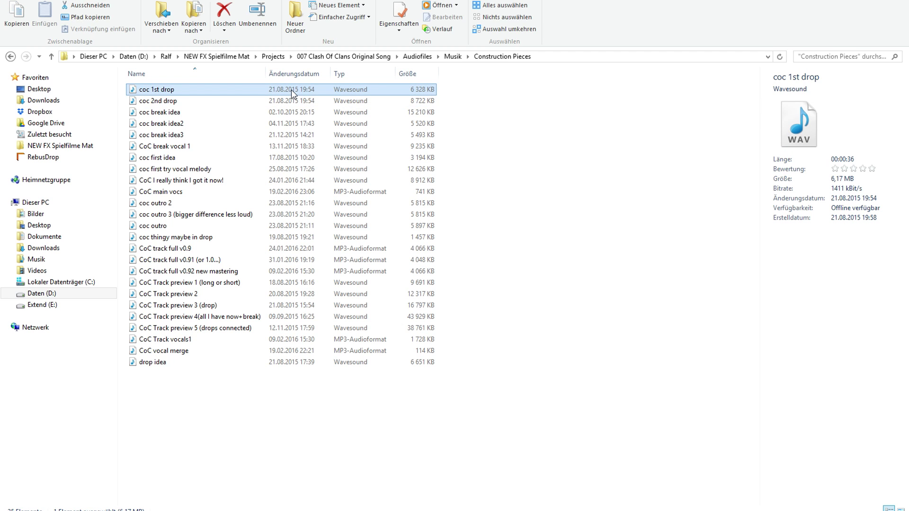
double_click(292, 94)
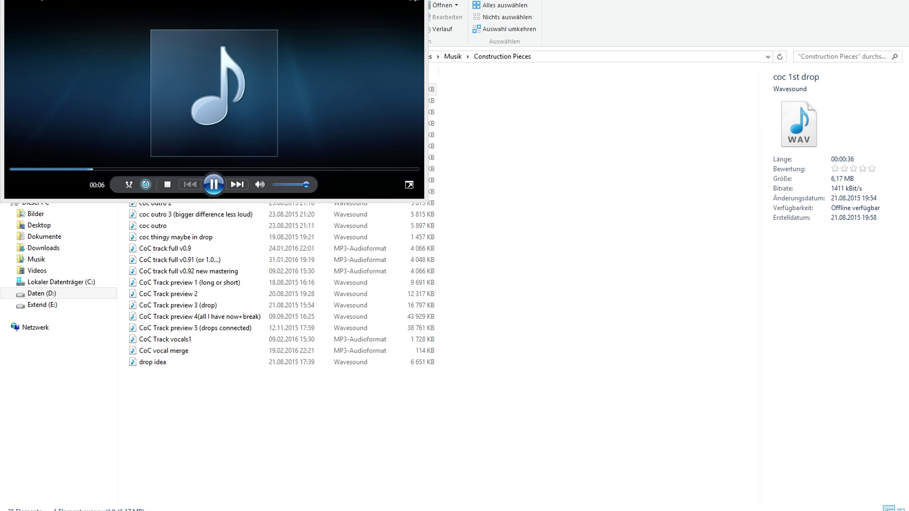
click(438, 235)
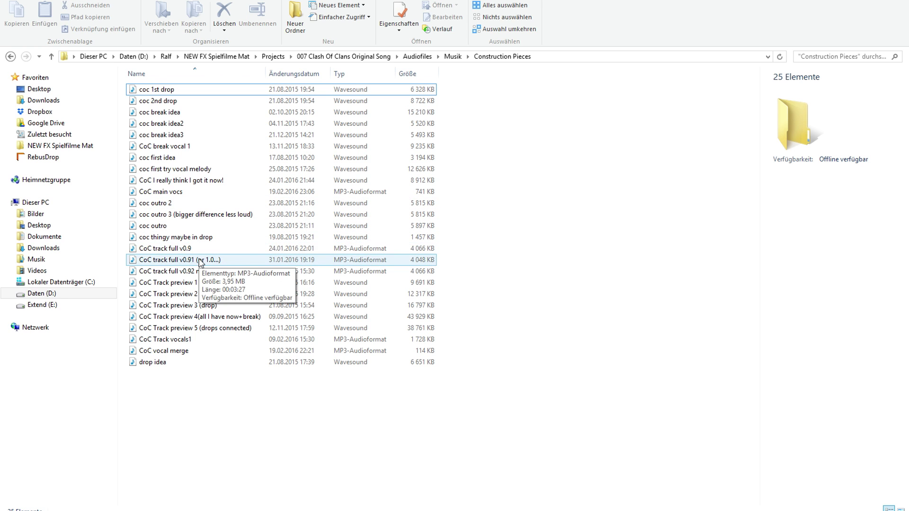
double_click(165, 350)
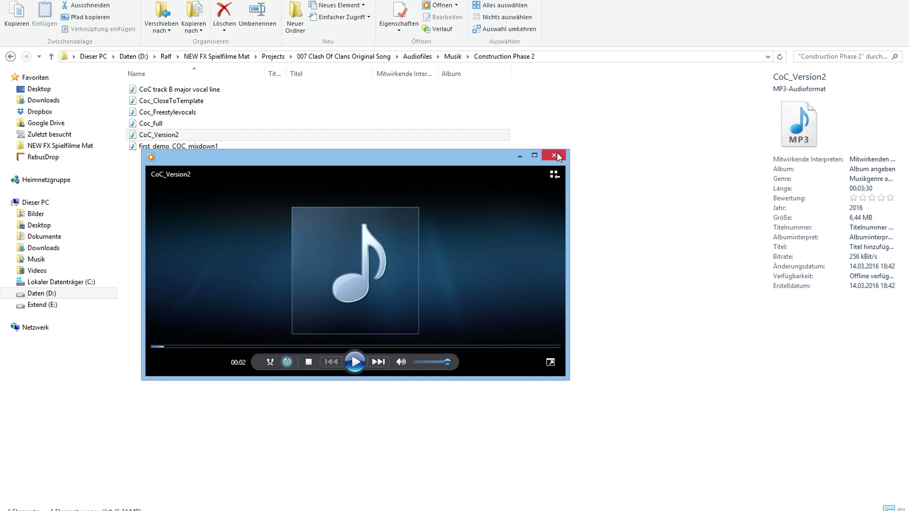
Close the player and play the Coc_full track from Construction Phase 2
click(561, 152)
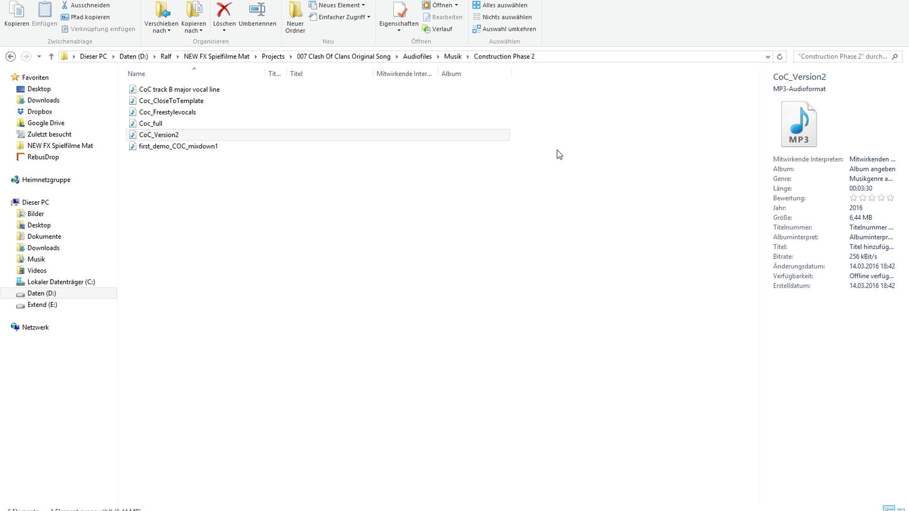
key(Up)
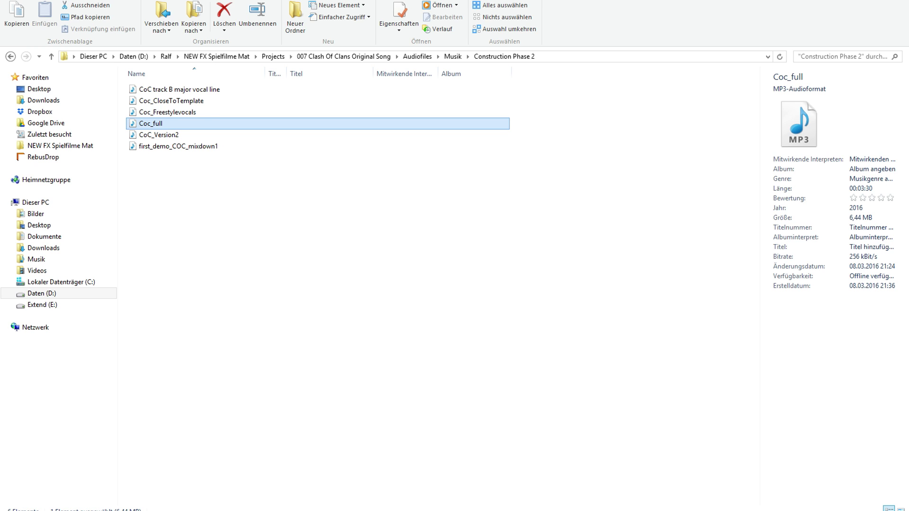
key(Return)
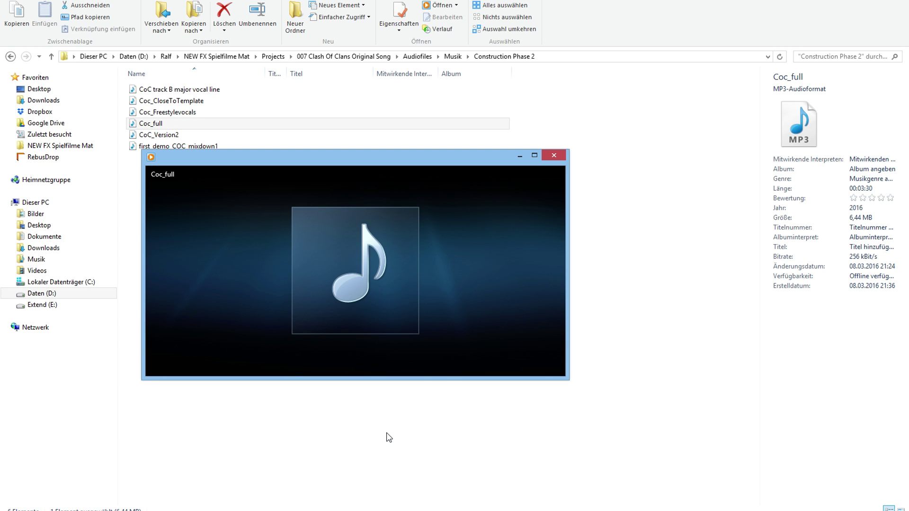
Return to the Musik folder and select the Construction Phase 3 folder
mouse_move(217, 342)
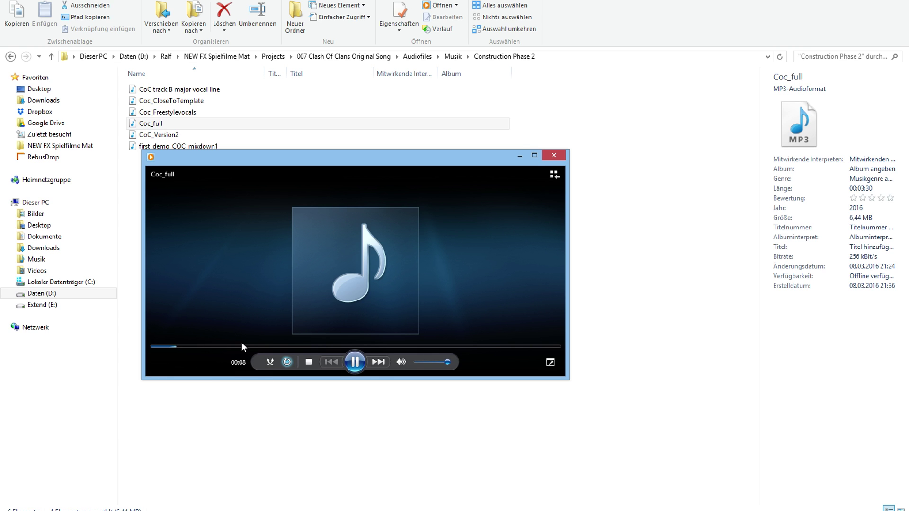
click(340, 124)
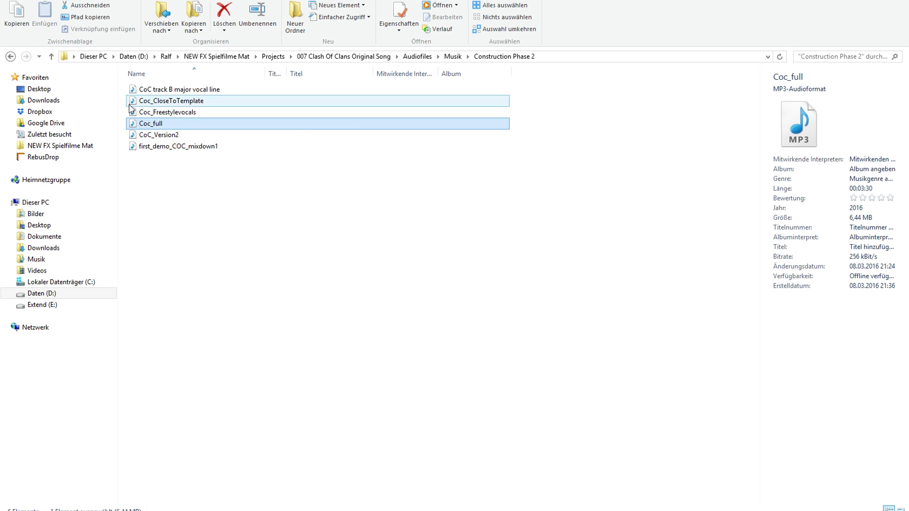
click(453, 57)
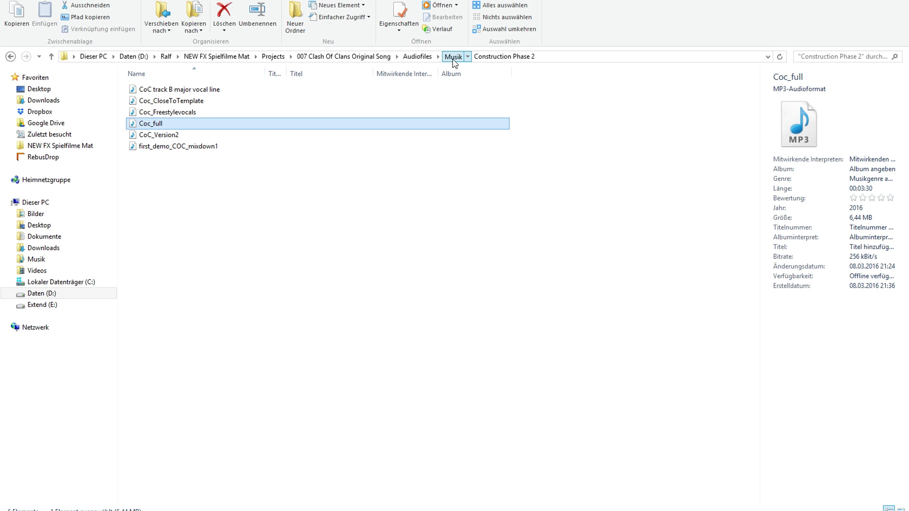
click(290, 114)
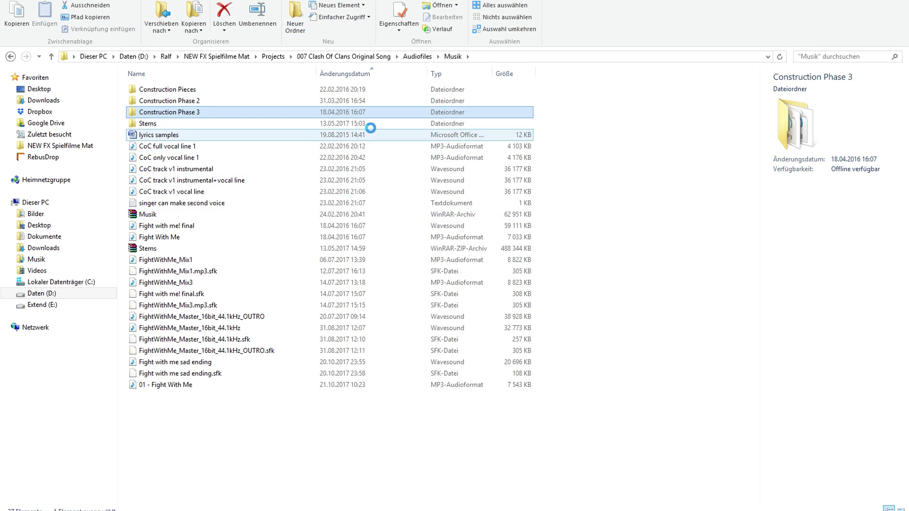
Narrow the Name column and skip ahead in the fight with me 4-14 mix
drag(266, 69, 230, 77)
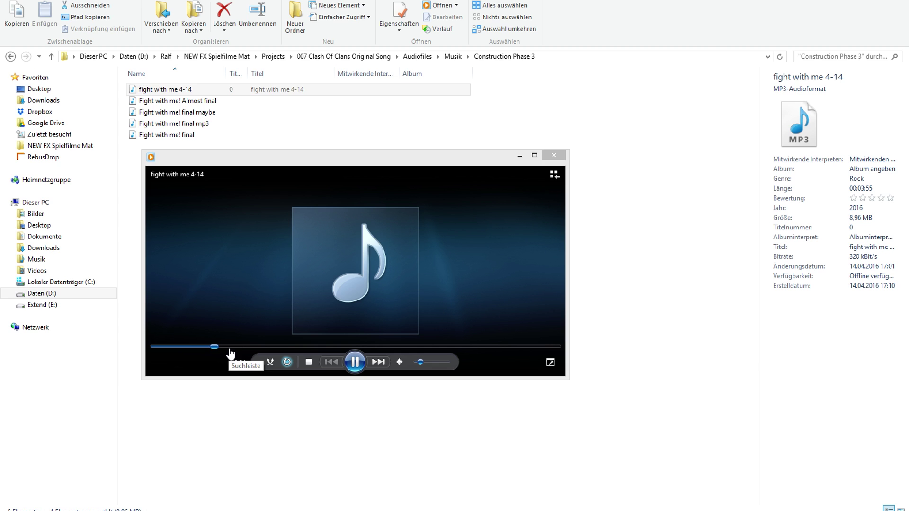
drag(230, 354, 241, 352)
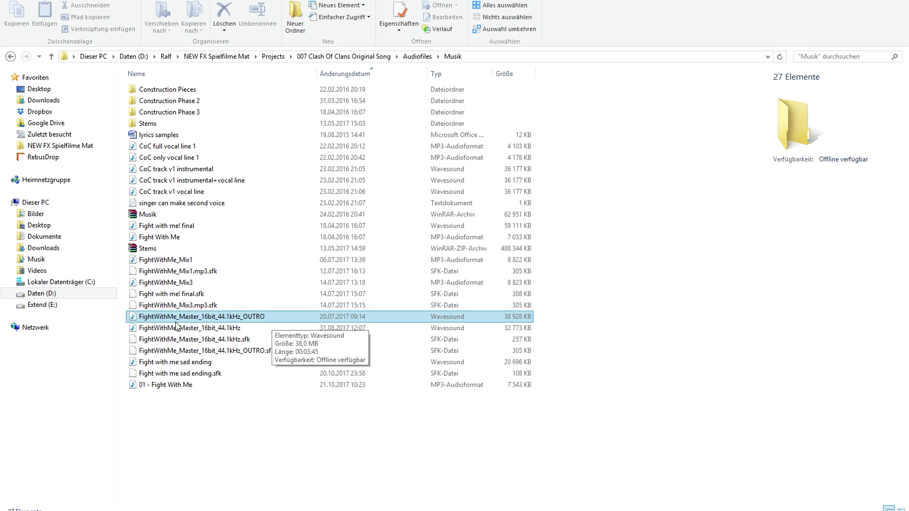
Play the FightWithMe_Master_16bit_44.1kHz master at lower volume, then close the player
click(343, 321)
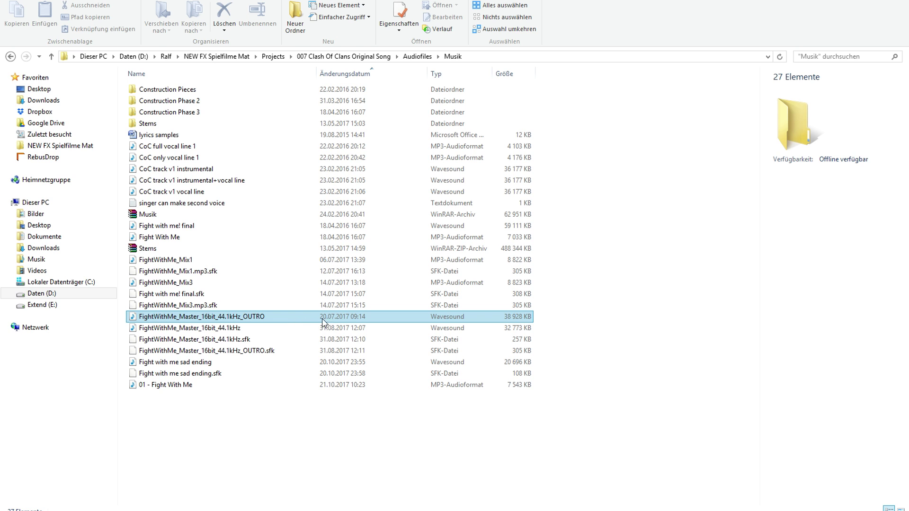
click(259, 327)
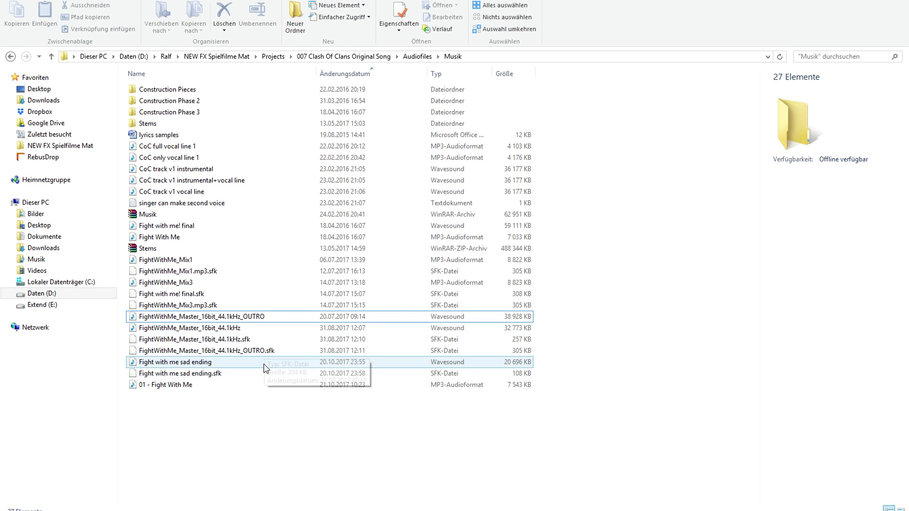
click(210, 320)
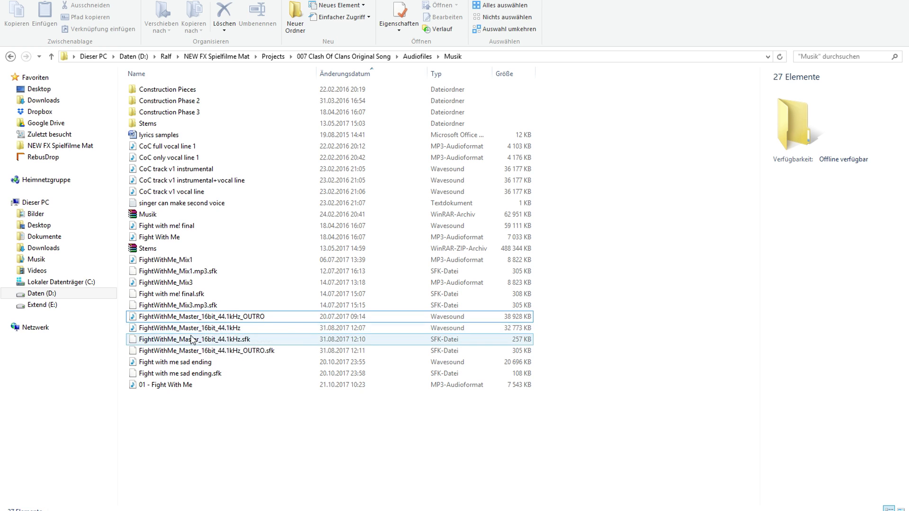
click(249, 320)
double_click(225, 331)
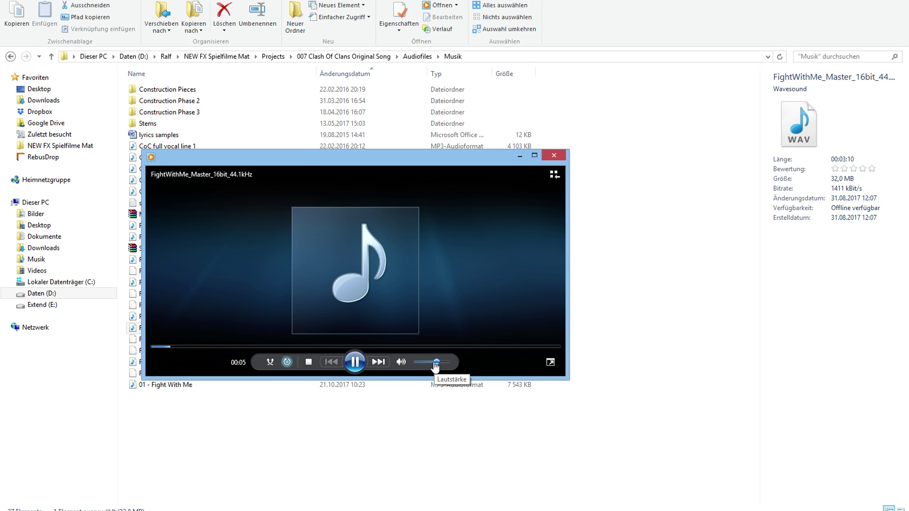
drag(436, 363, 420, 363)
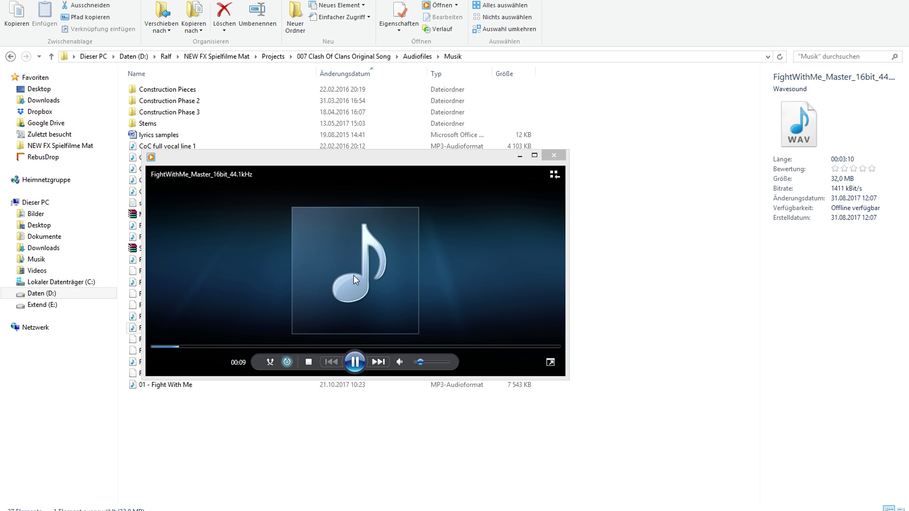
click(555, 155)
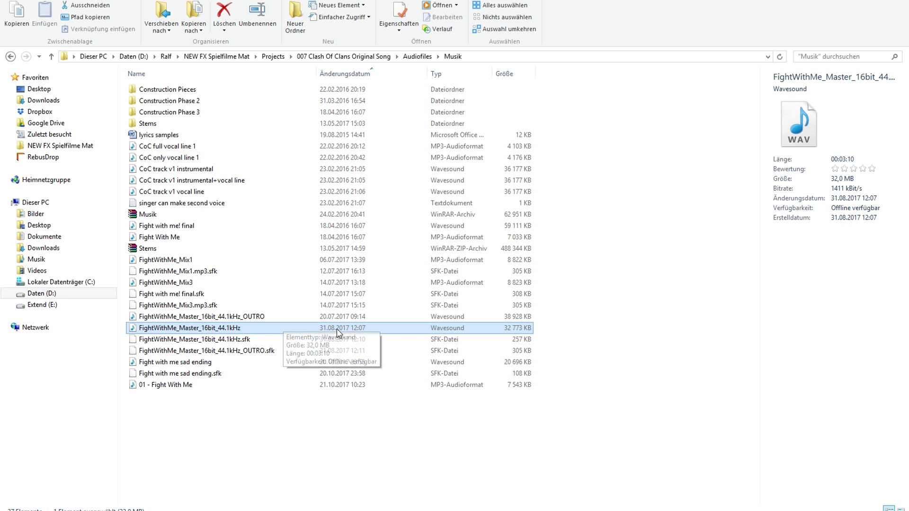
Navigate back up to the 007 Clash Of Clans Original Song project folder
click(343, 56)
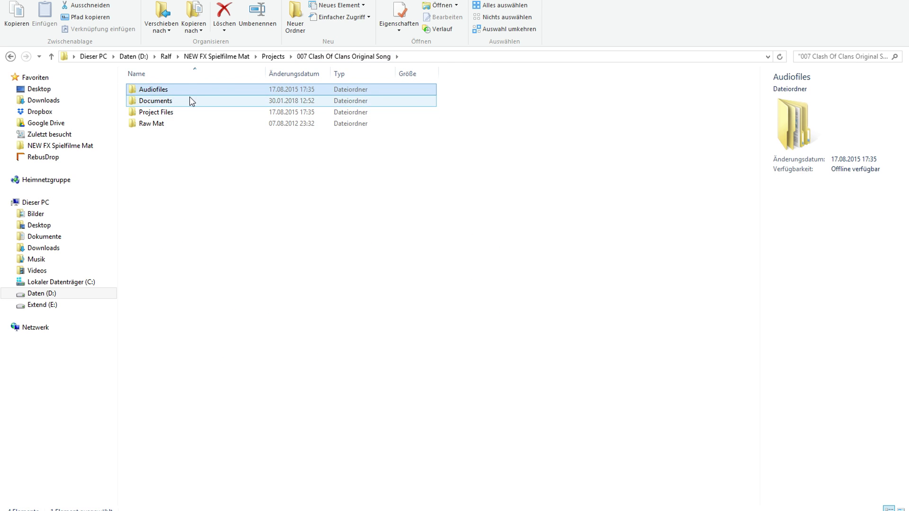
double_click(176, 89)
double_click(176, 90)
double_click(177, 90)
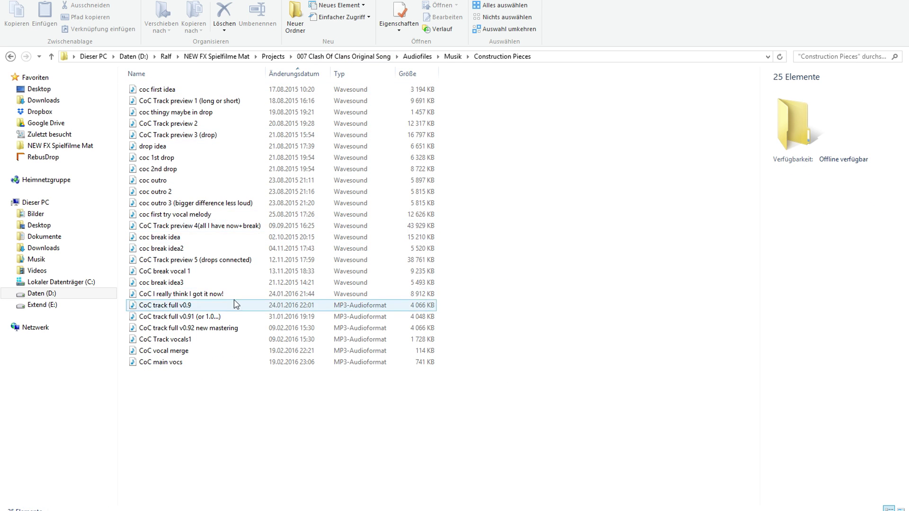
key(BackSpace)
click(267, 328)
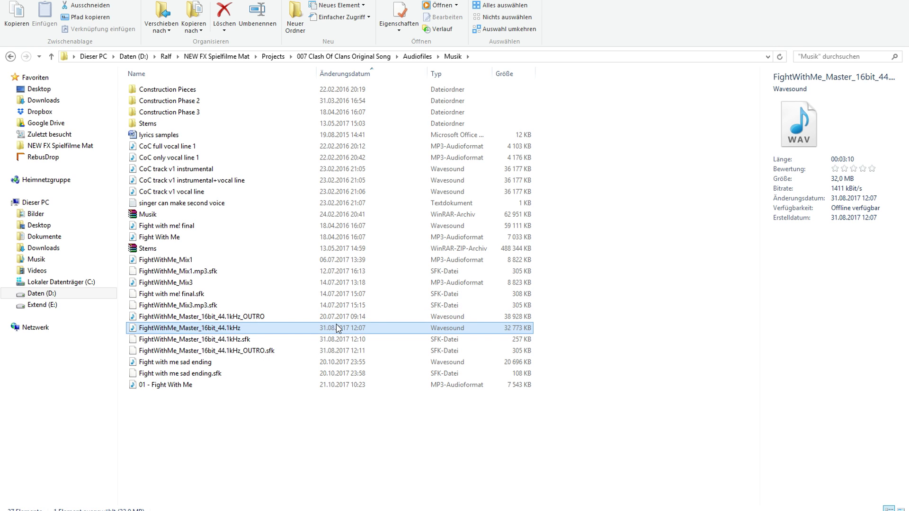
key(alt+Up)
key(alt+Up)
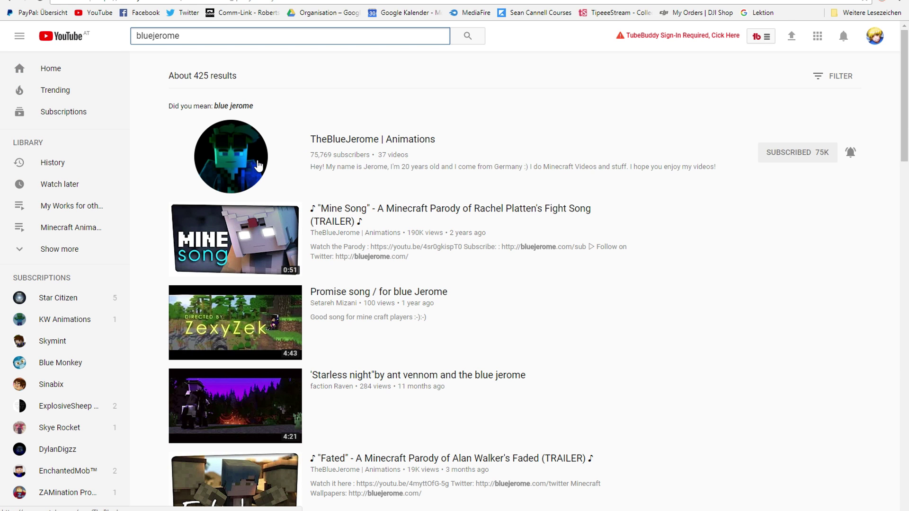
Open the Fight With Me document and highlight its two parallel-story lines
click(257, 166)
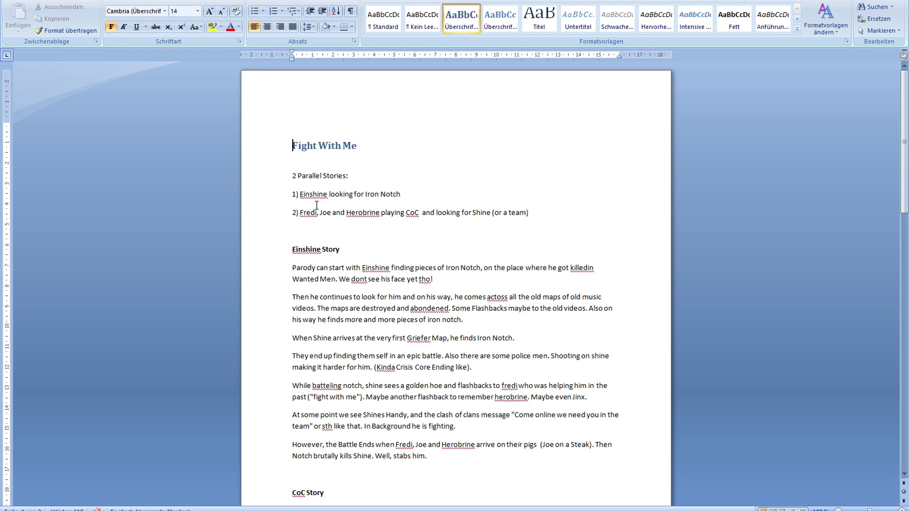
drag(299, 194, 536, 222)
click(416, 195)
click(294, 193)
click(554, 222)
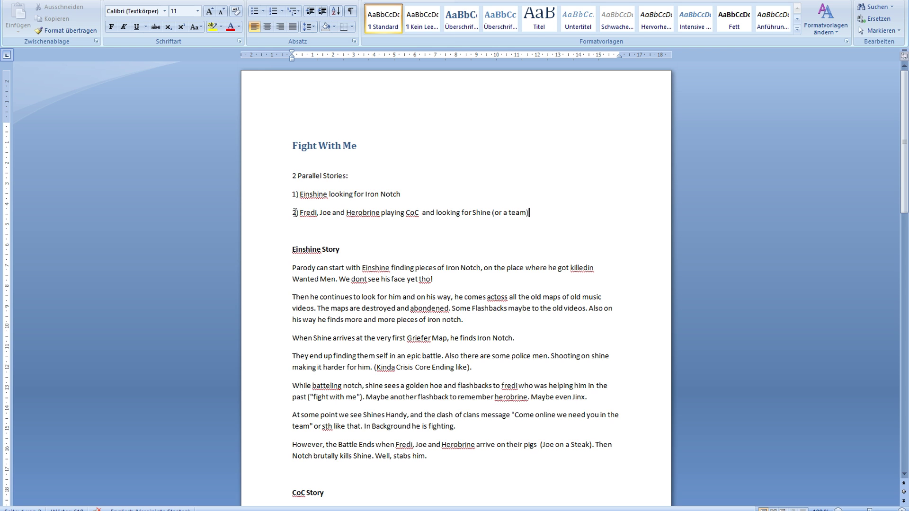
drag(292, 213, 537, 226)
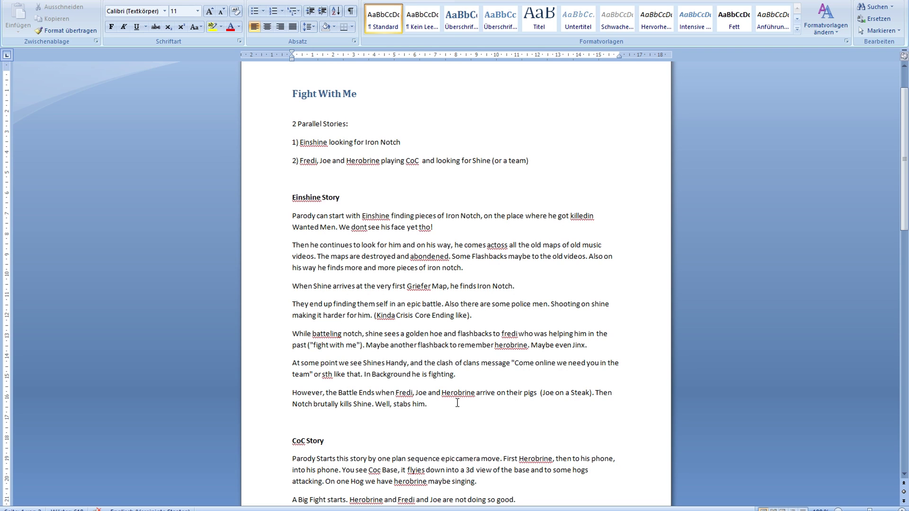
Scroll to the EPIC ENDING scene, then close Word and answer the save prompt
scroll(355, 294, down, 20)
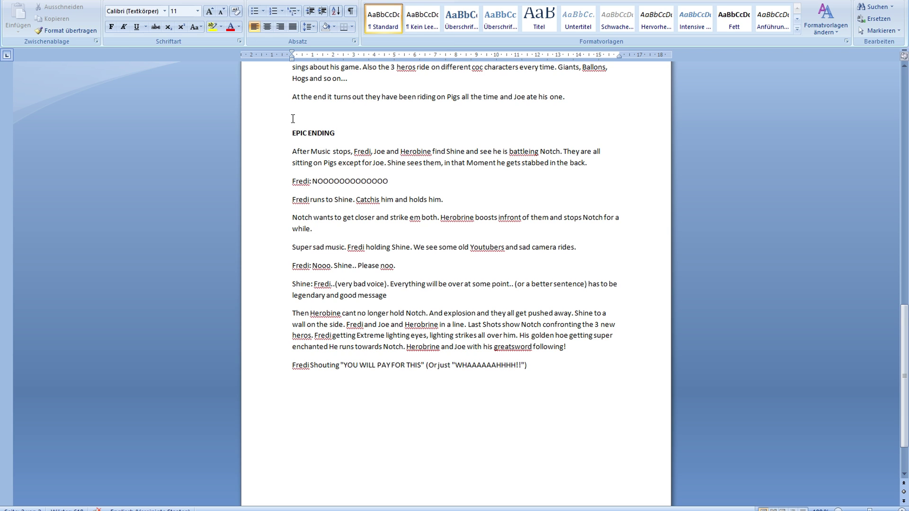
click(405, 264)
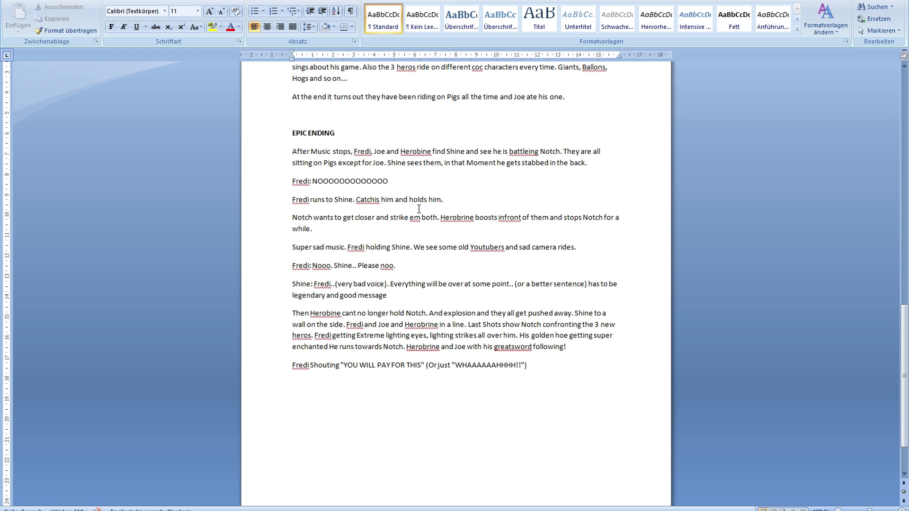
key(alt+F4)
click(458, 278)
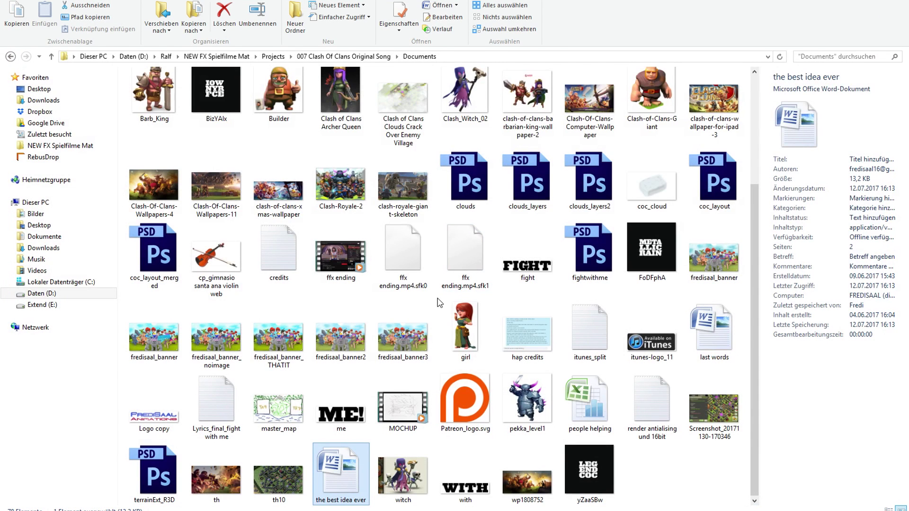
View the Clash_Witch_02 and barbarian king wallpaper reference images
click(458, 87)
scroll(523, 142, up, 3)
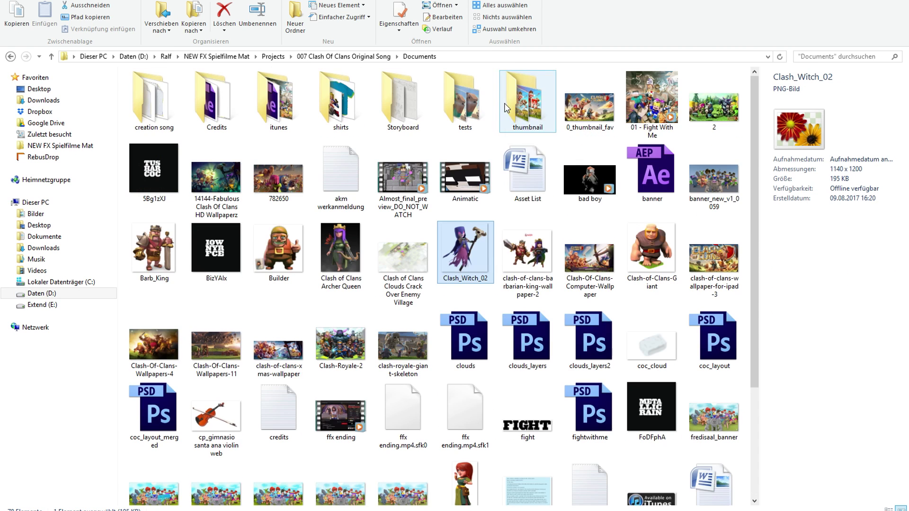
click(522, 262)
double_click(522, 263)
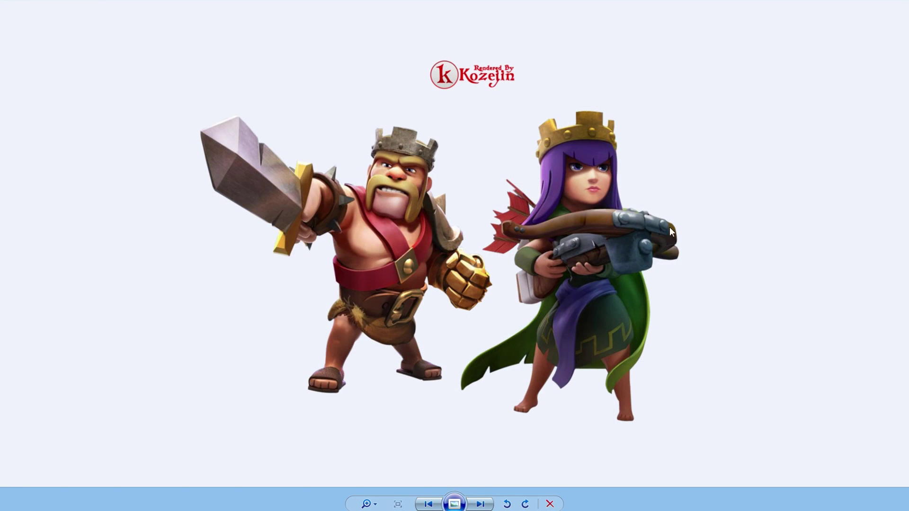
Close the image viewer and open Project Files in the 007 Clash Of Clans Original Song folder
click(440, 505)
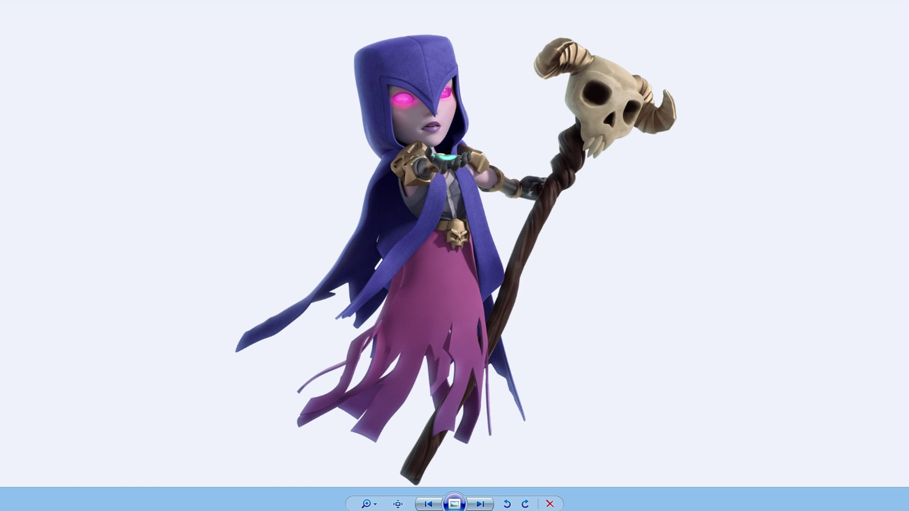
key(Escape)
click(343, 56)
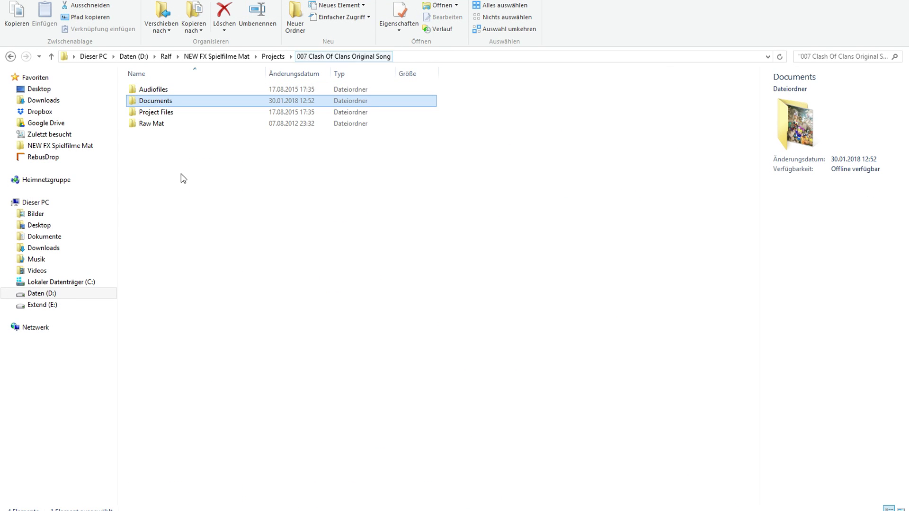
double_click(151, 112)
double_click(179, 90)
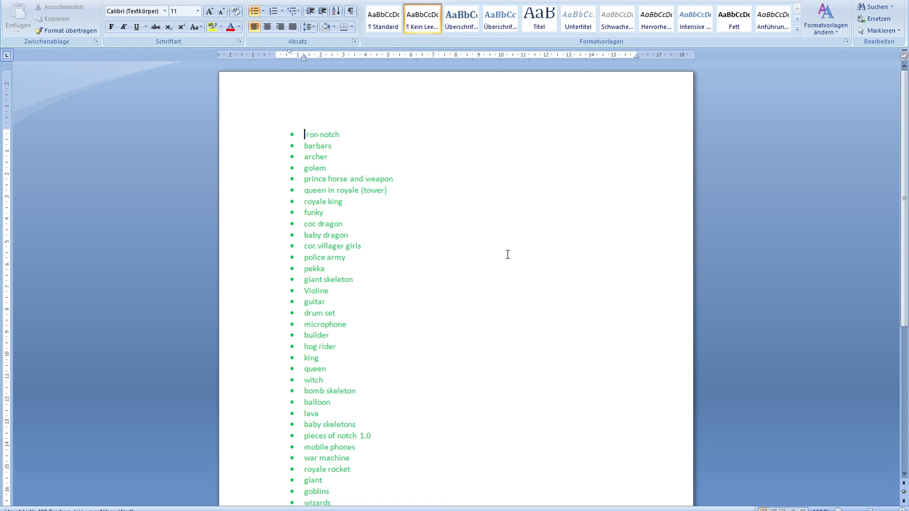
scroll(507, 254, down, 7)
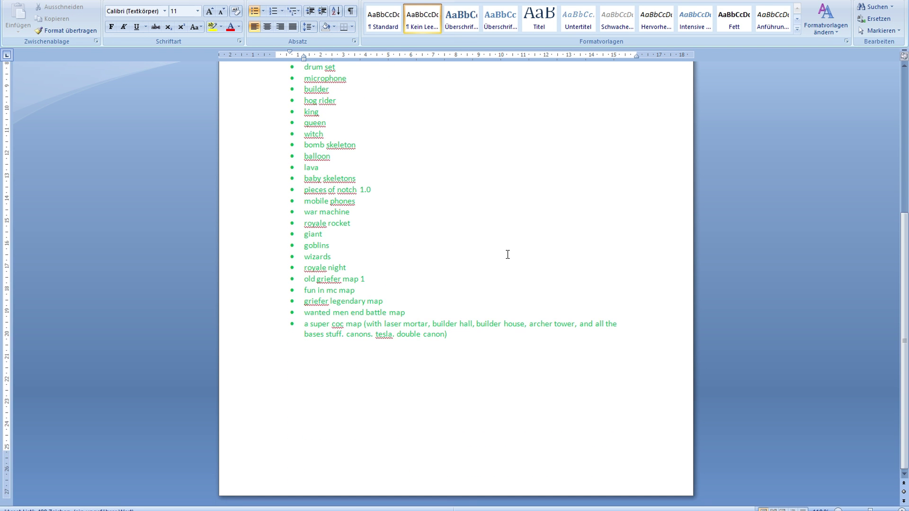
scroll(507, 253, up, 7)
scroll(463, 232, down, 5)
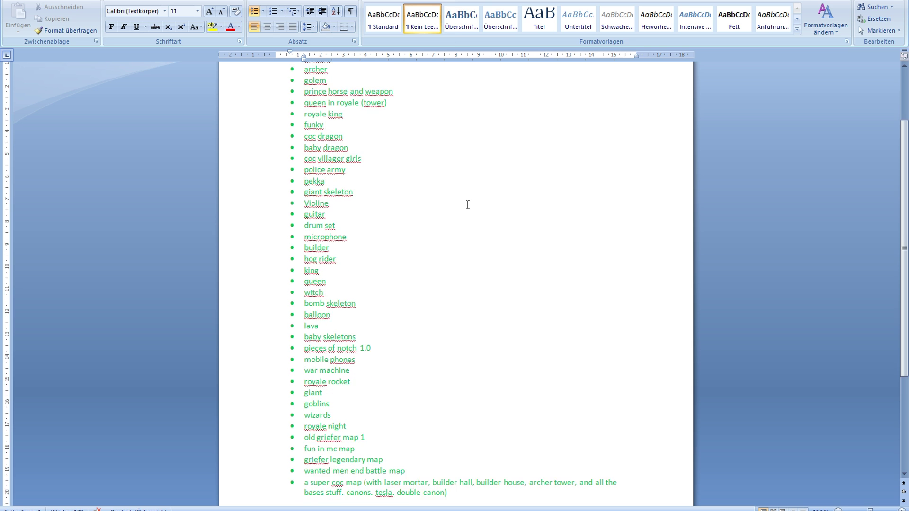
scroll(466, 378, up, 4)
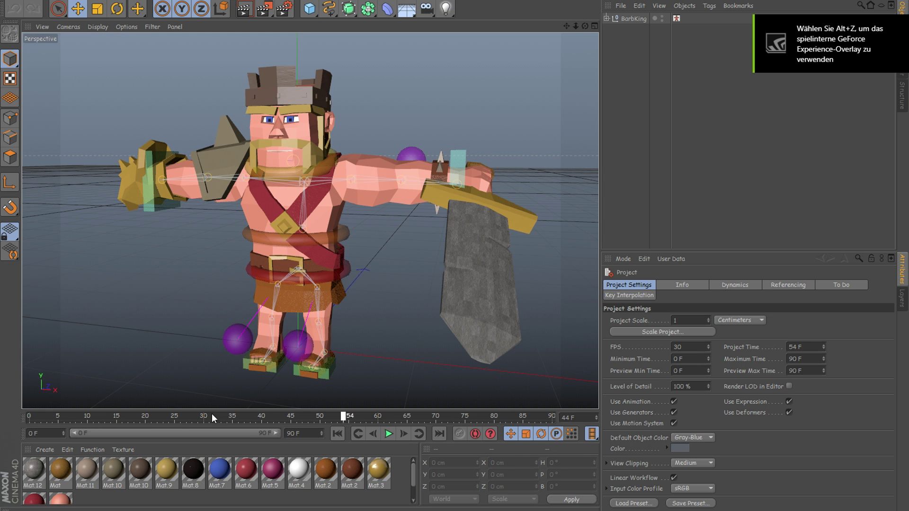
Pose the Barbarian King's right hand and sword by moving and rotating HandR
alt+drag(296, 246, 190, 223)
click(180, 229)
key(r)
drag(206, 134, 222, 171)
key(e)
drag(189, 203, 218, 208)
alt+drag(284, 284, 201, 303)
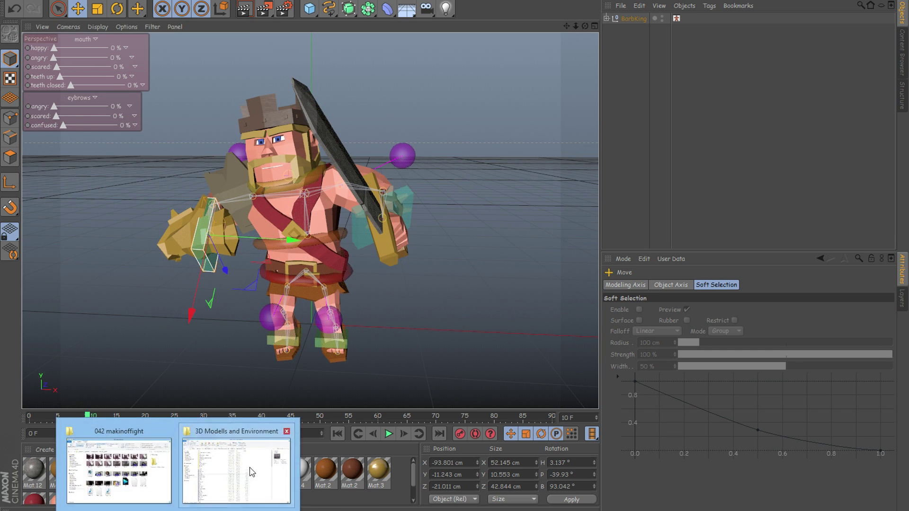
Open the Queen scene and pose her shoulder, hip belt and crossbow arm
click(249, 468)
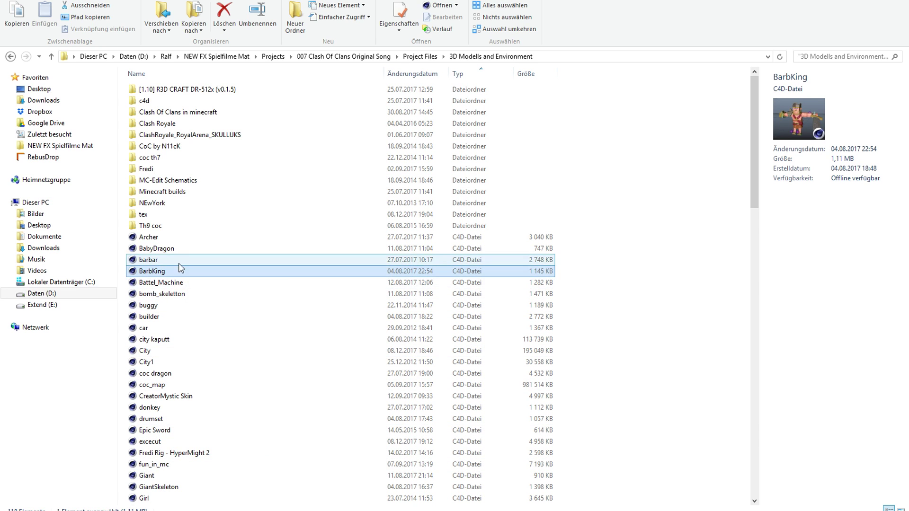
click(199, 362)
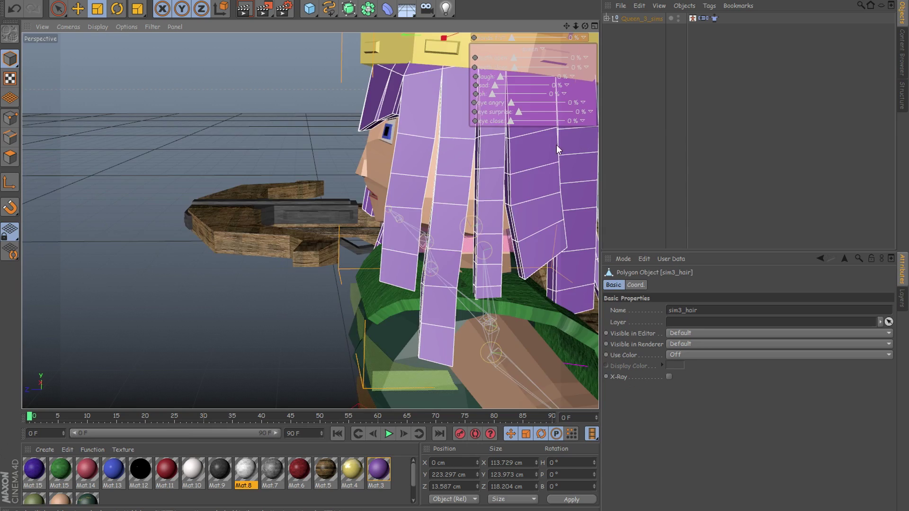
alt+drag(555, 145, 417, 174)
click(417, 174)
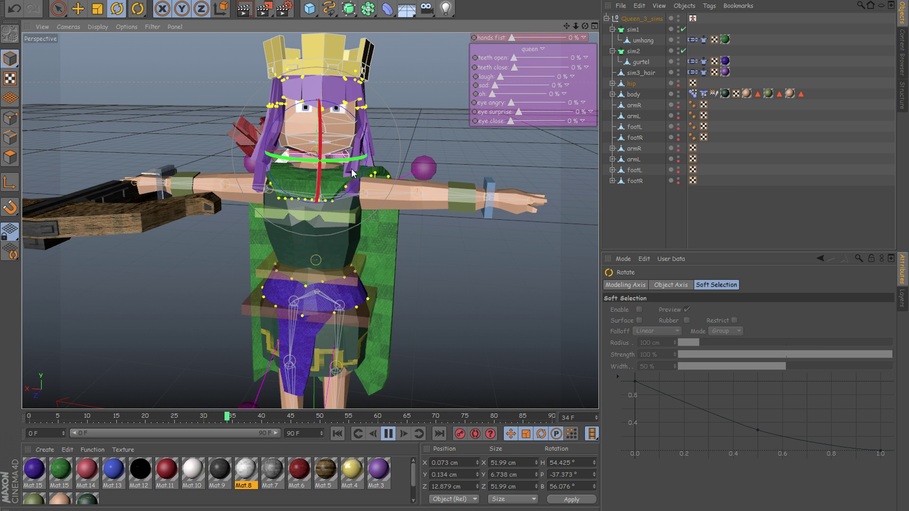
click(350, 218)
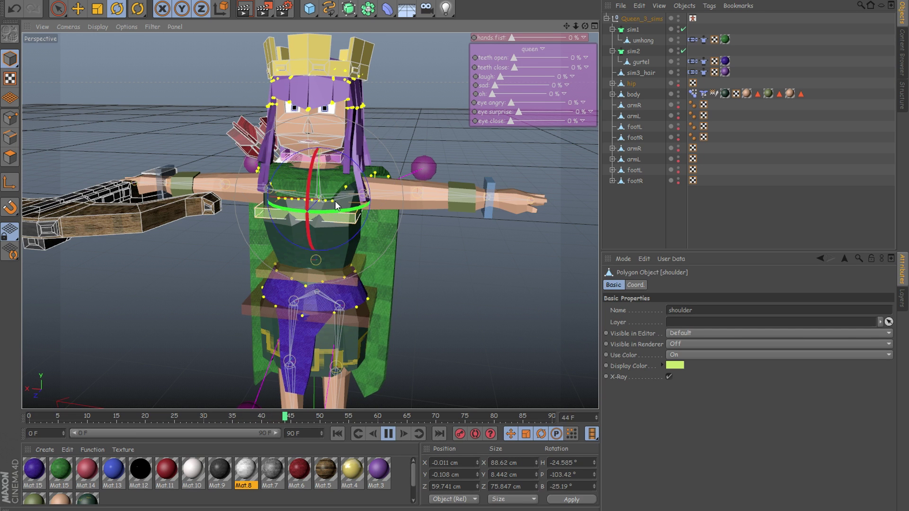
click(360, 299)
key(e)
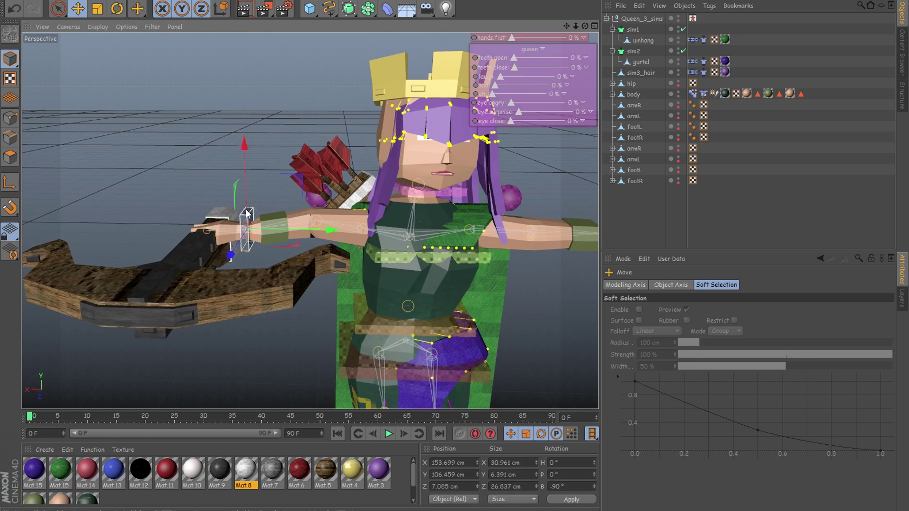
key(r)
drag(246, 223, 347, 186)
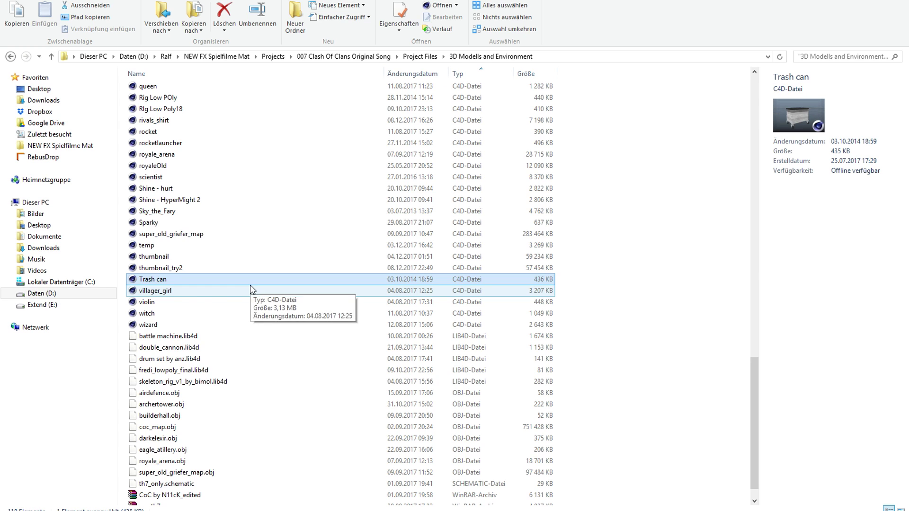
Zoom and orbit around the loaded Balloon model
scroll(251, 290, up, 3)
scroll(232, 280, up, 3)
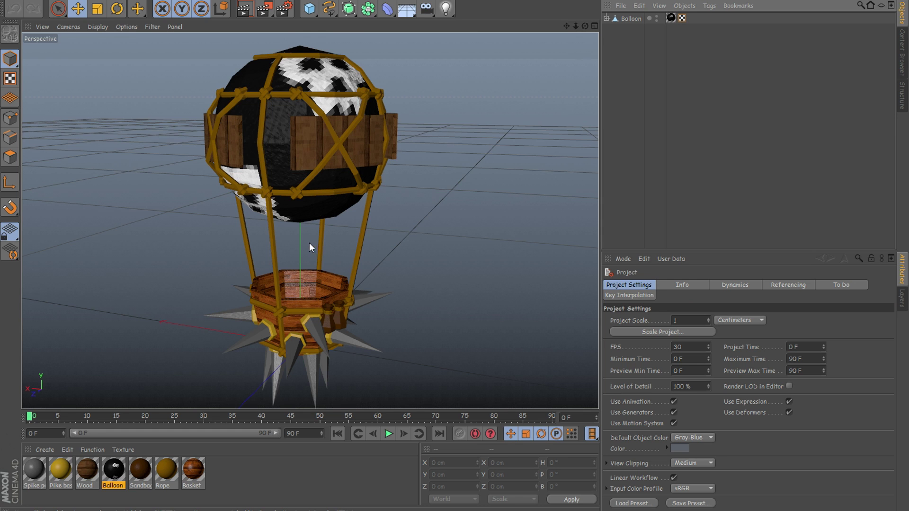
alt+drag(309, 243, 307, 221)
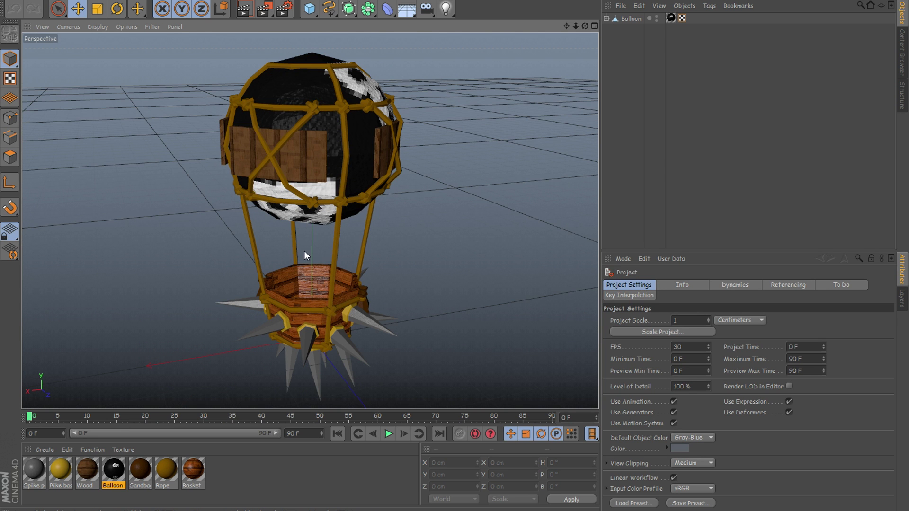
Frame the Balloon's wooden panels and spiked basket
alt+drag(310, 280, 328, 239)
scroll(295, 149, up, 5)
alt+drag(294, 149, 207, 467)
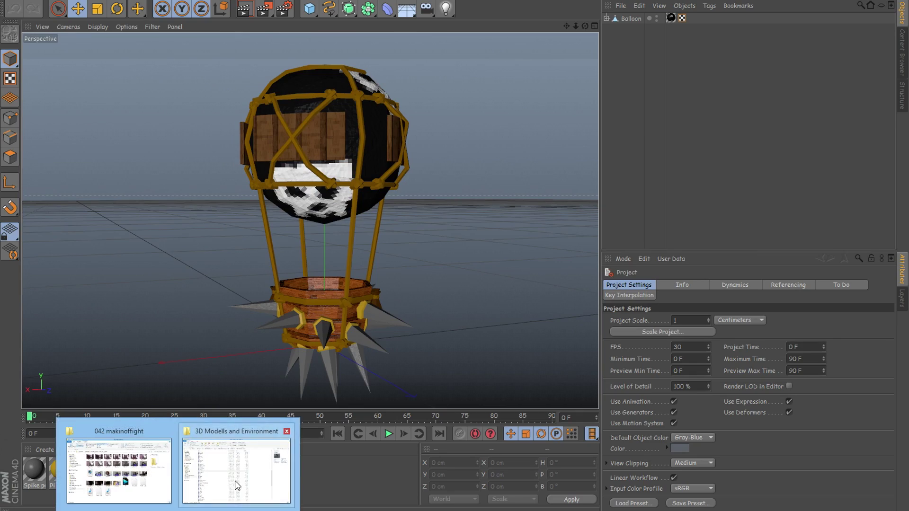
Open the Lavahound model and rotate its head and Torus ring
click(236, 485)
double_click(176, 258)
alt+drag(364, 184, 284, 172)
click(326, 147)
key(r)
click(321, 144)
drag(321, 143, 426, 138)
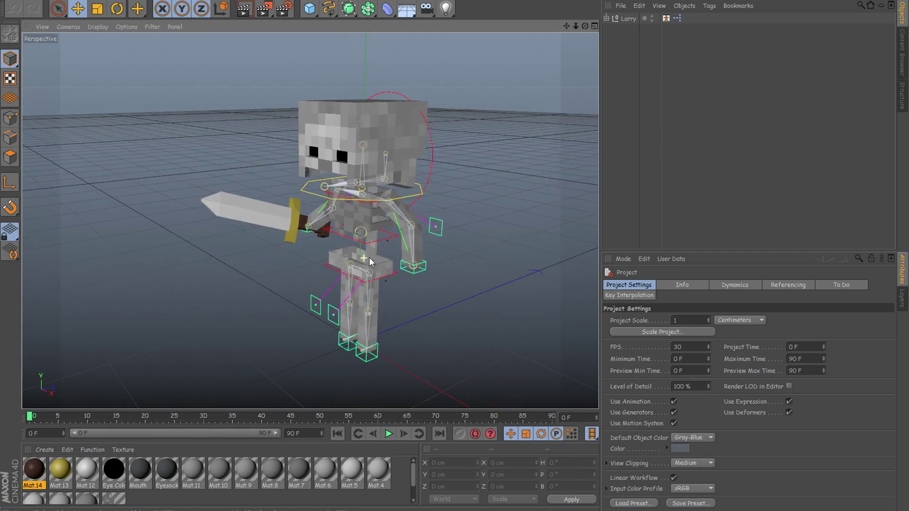
Orbit around the skeleton model and select its sword
alt+drag(368, 257, 435, 233)
alt+right_drag(360, 199, 401, 194)
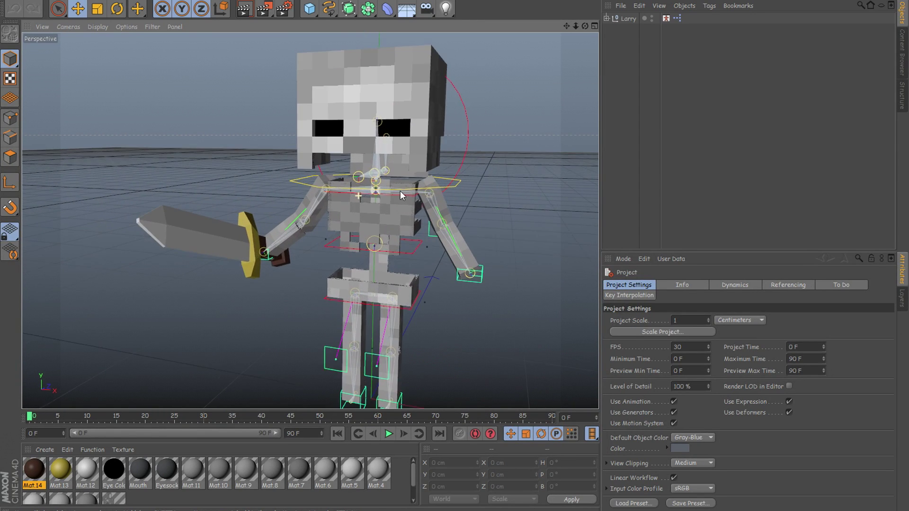
alt+drag(380, 273, 519, 228)
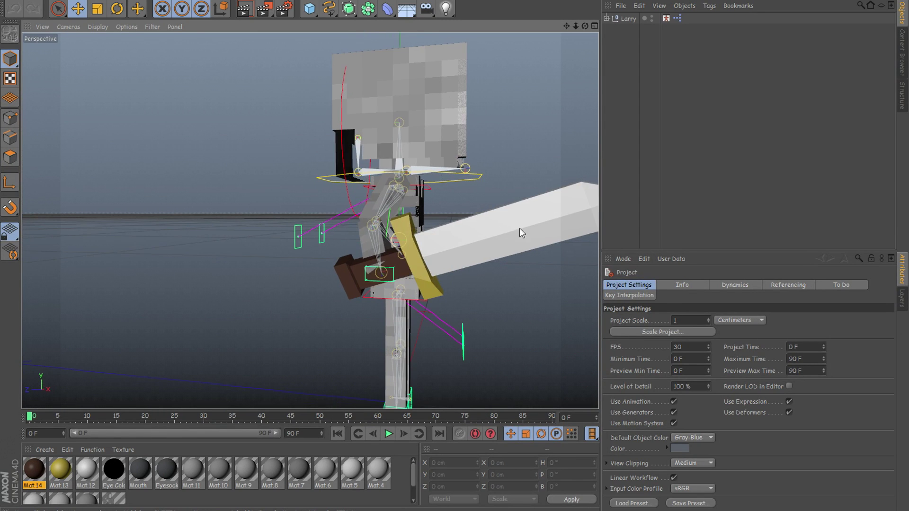
click(420, 292)
alt+drag(420, 292, 488, 127)
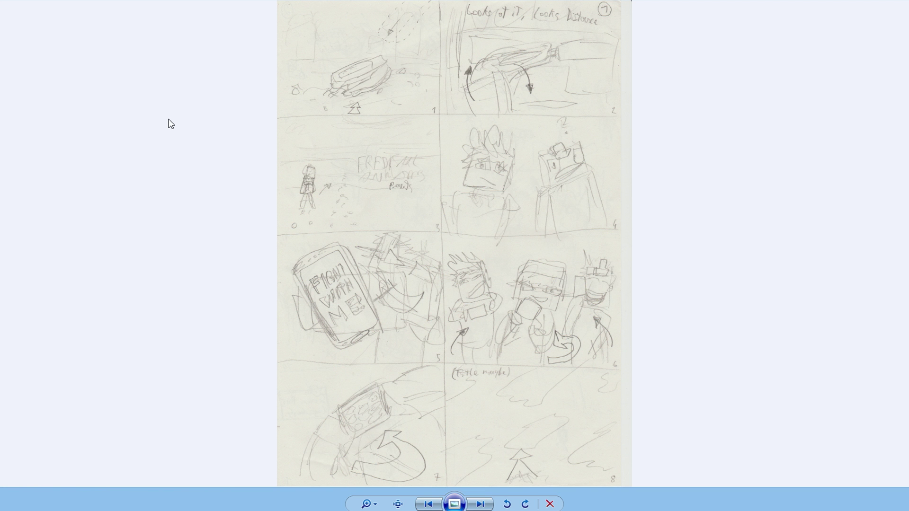
Advance to storyboard page 15 and zoom into panels 113–115, panning to the top-right panel
key(Right)
scroll(473, 235, up, 8)
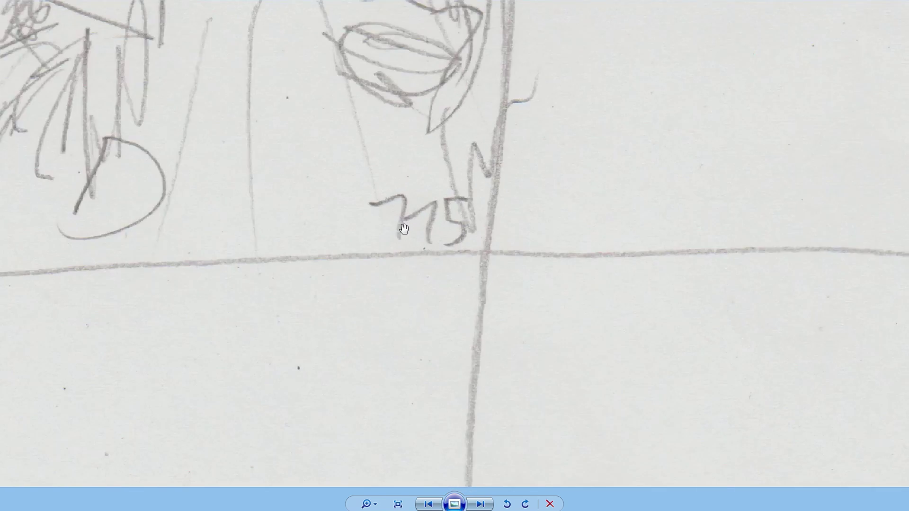
scroll(489, 238, down, 10)
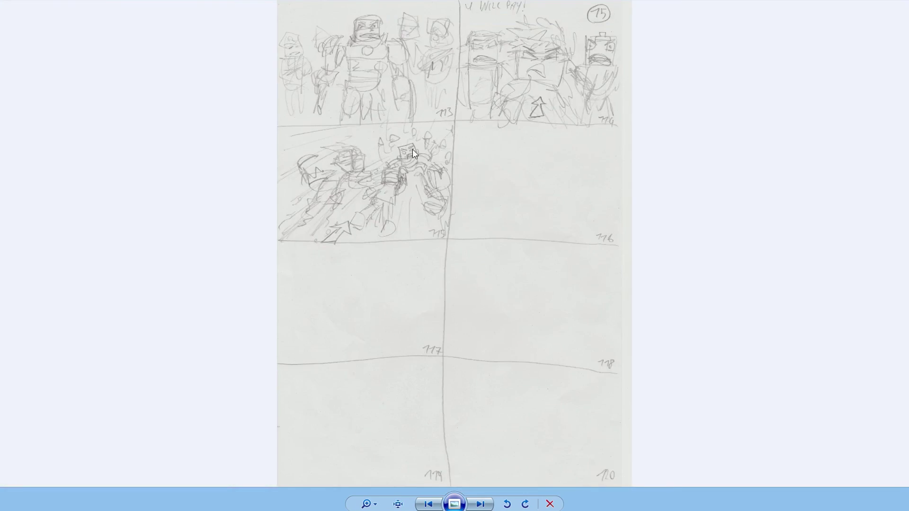
scroll(453, 152, up, 5)
scroll(477, 179, up, 3)
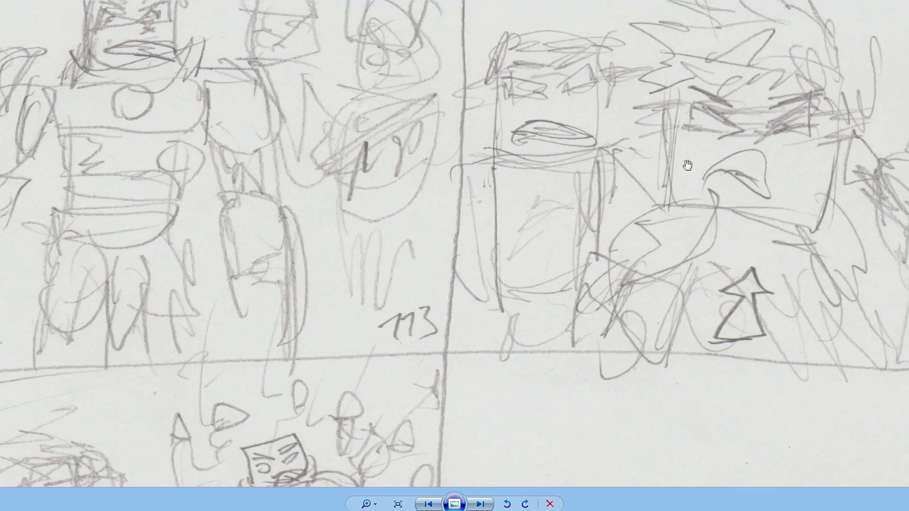
drag(687, 164, 539, 208)
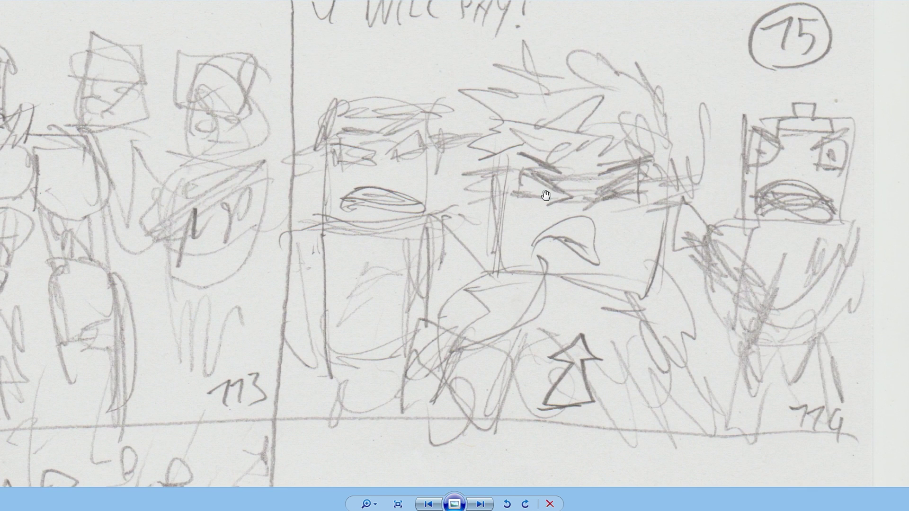
scroll(545, 195, down, 5)
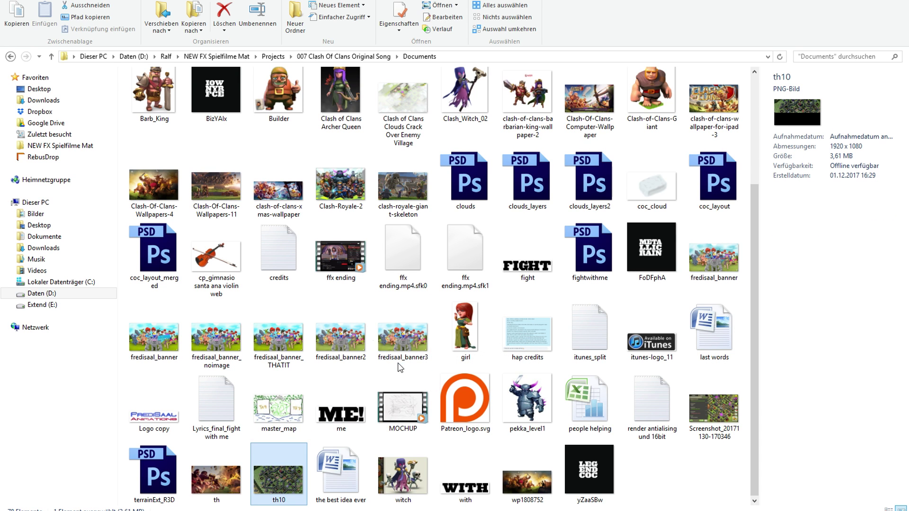
Skip the 3D render clip ahead to 00:30 in Windows Media Player
scroll(552, 359, up, 3)
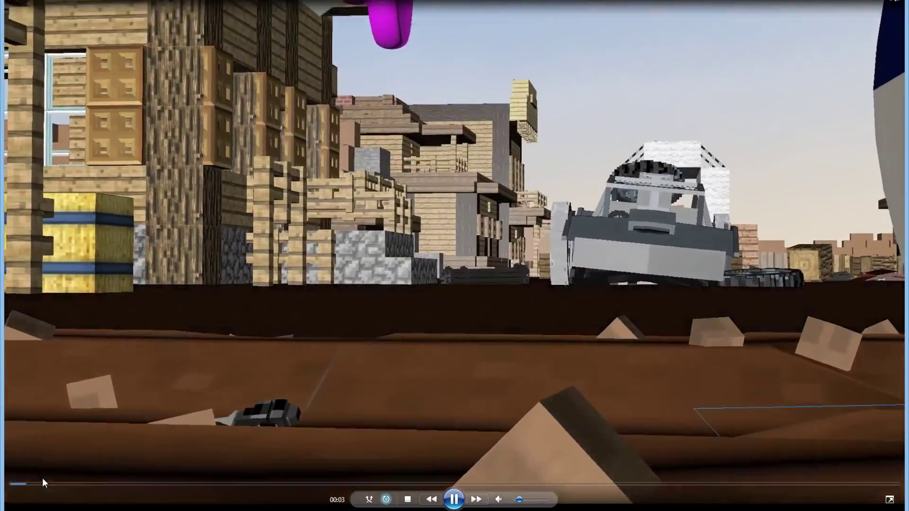
drag(41, 483, 128, 479)
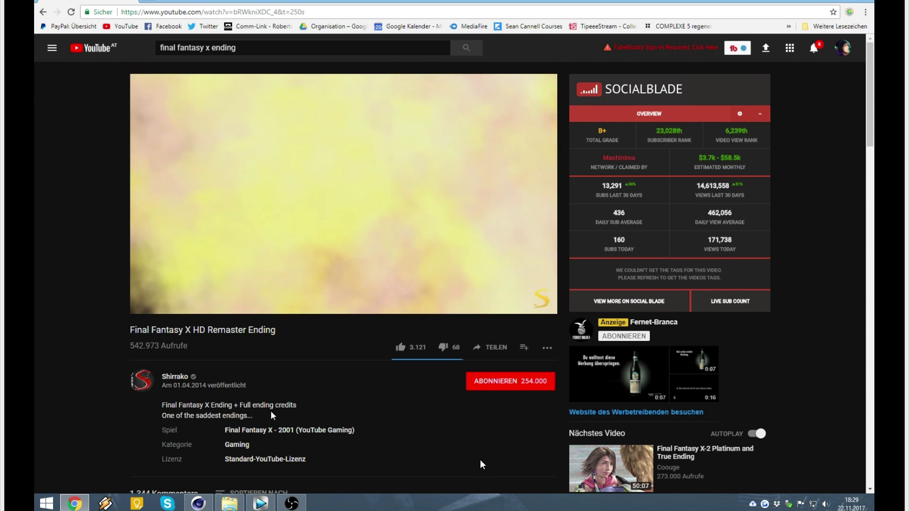
Pause the Final Fantasy X HD Remaster Ending video on YouTube
mouse_move(454, 497)
click(454, 498)
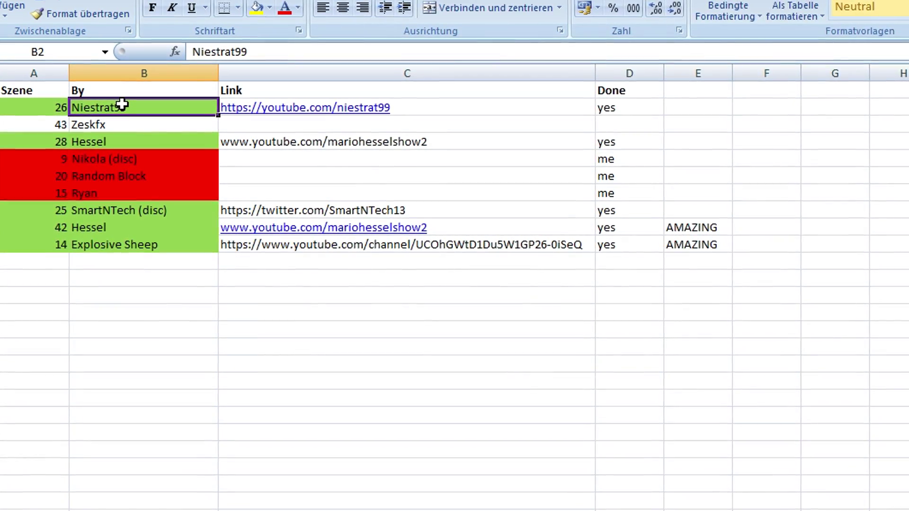
Check the collaborators in column B for scenes 28, 42, 25 and 14
click(101, 145)
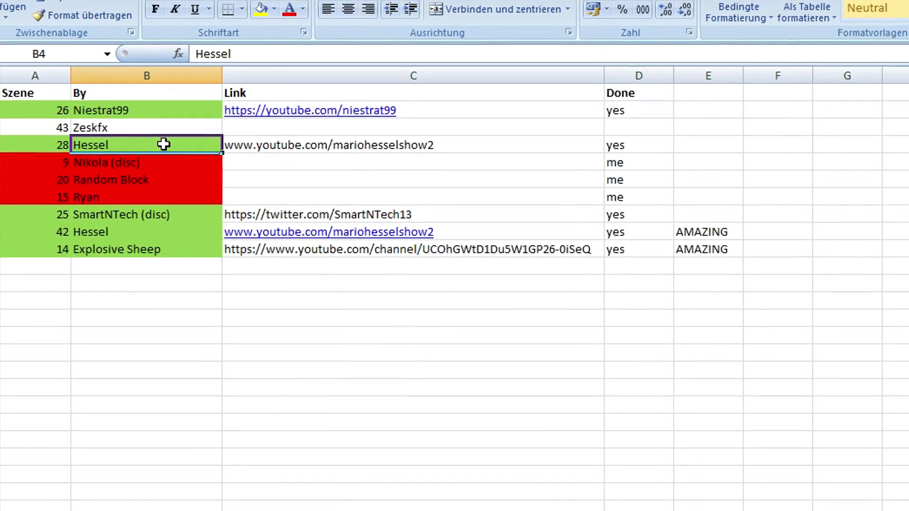
click(113, 234)
click(134, 218)
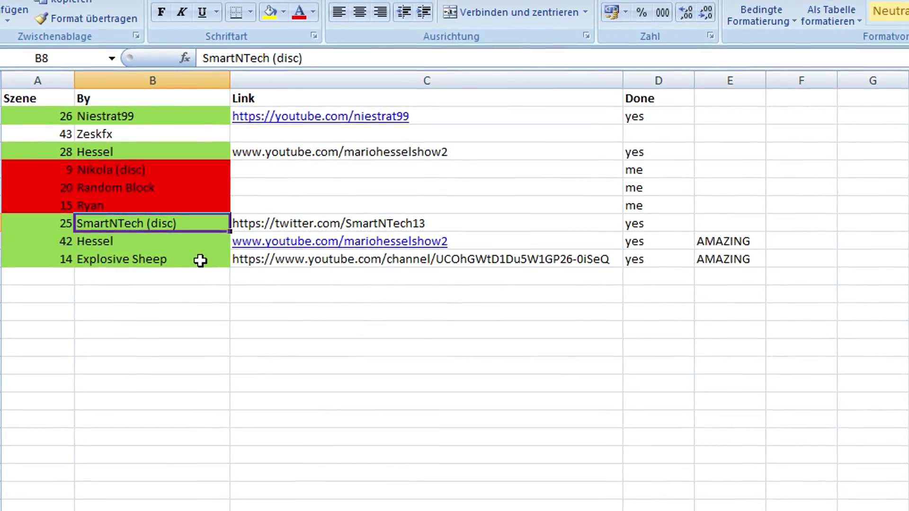
click(171, 266)
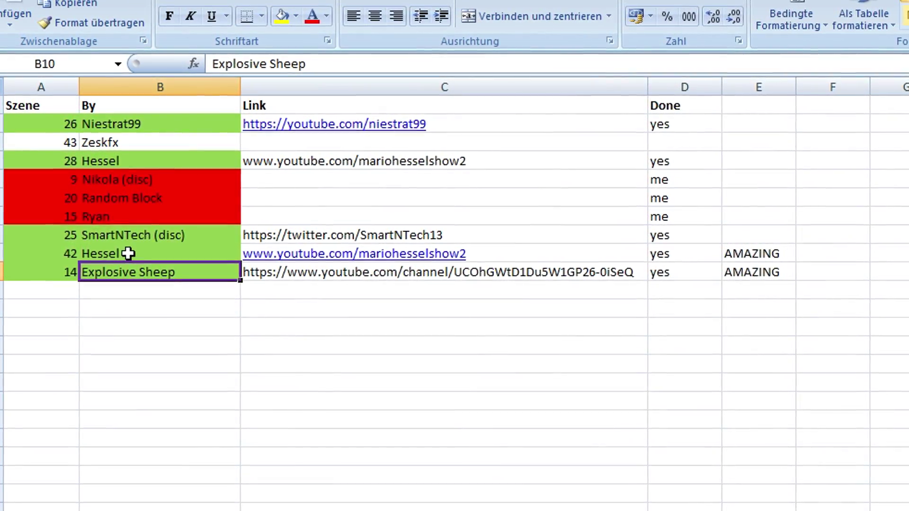
Revisit the collaborators for scenes 42, 25, 28 and 26, ending on the empty cell below
click(128, 253)
click(154, 235)
click(174, 160)
click(186, 128)
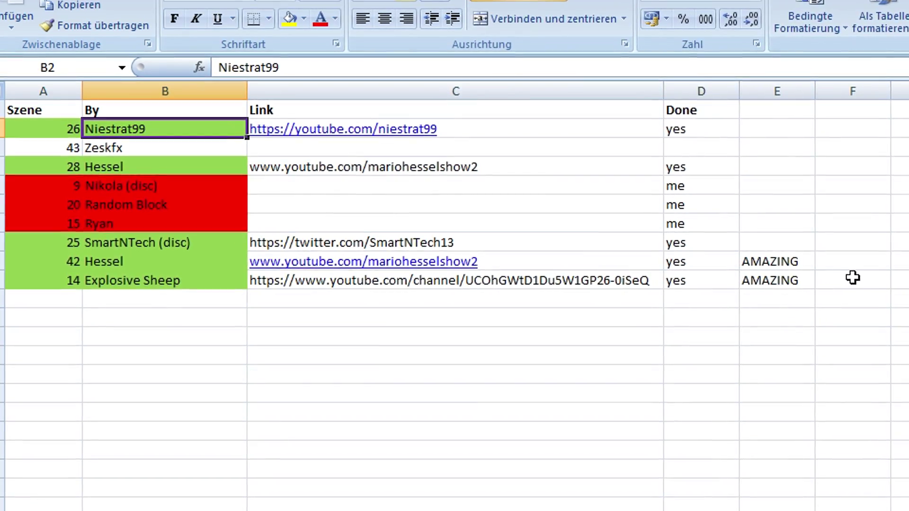
click(237, 169)
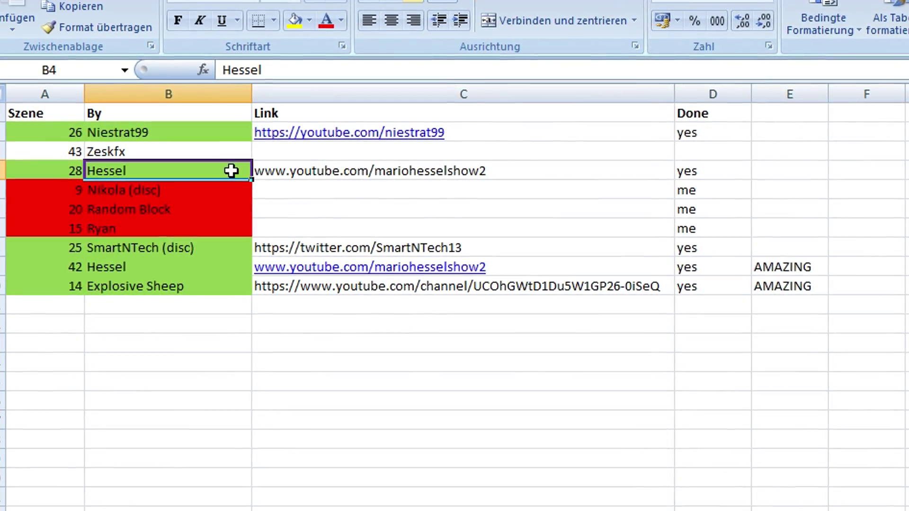
click(144, 251)
click(150, 318)
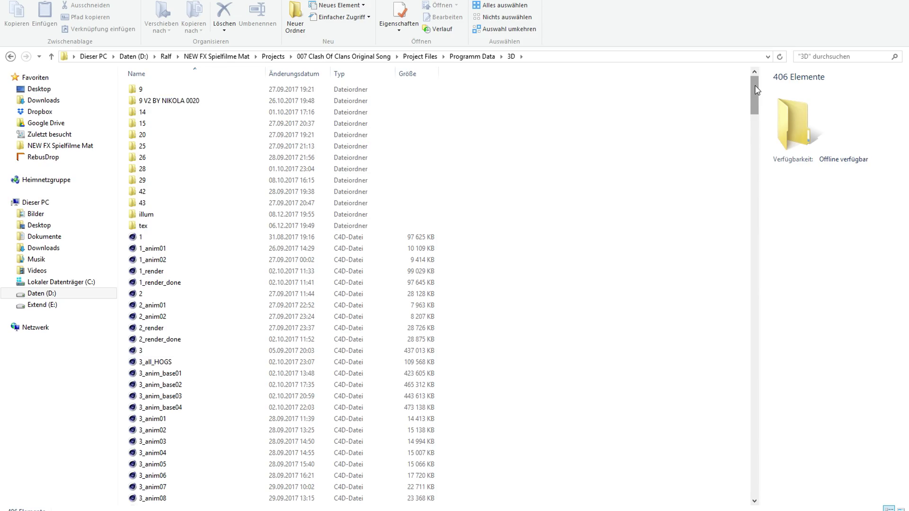
drag(755, 90, 795, 487)
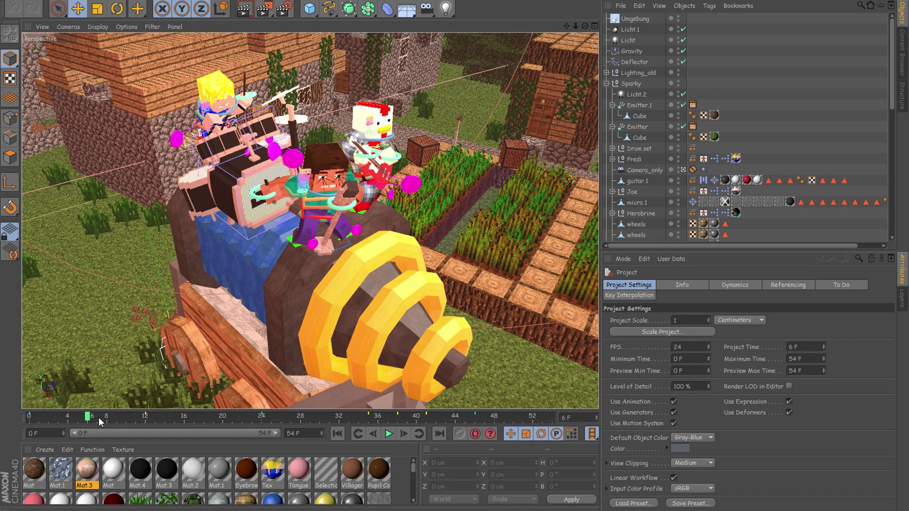
Scrub the band animation to about frame 32 and orbit out to an overview of the village
drag(99, 417, 603, 421)
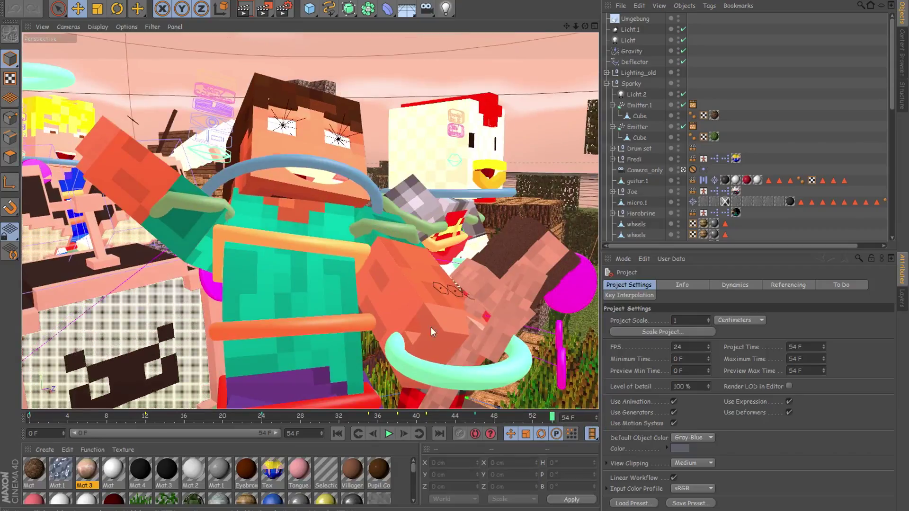
alt+drag(166, 286, 376, 262)
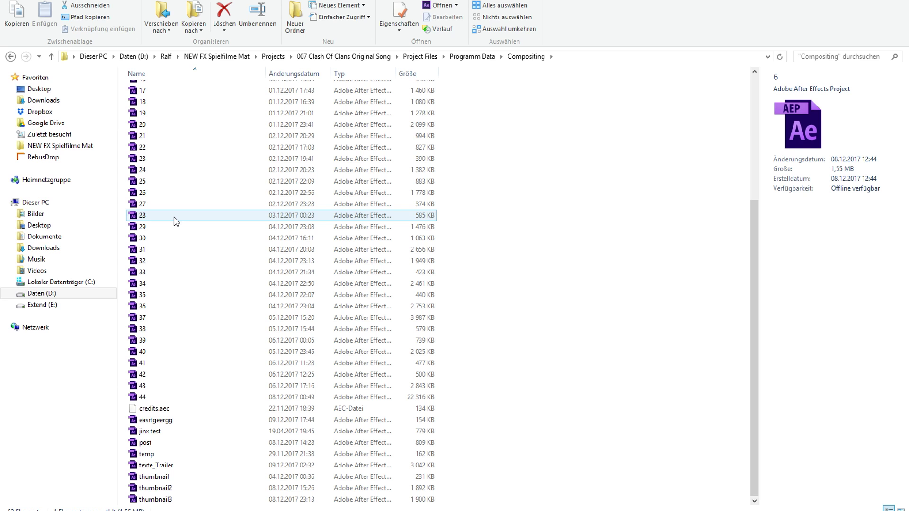
Find project 30 in the Compositing folder and open it in After Effects
scroll(175, 220, up, 5)
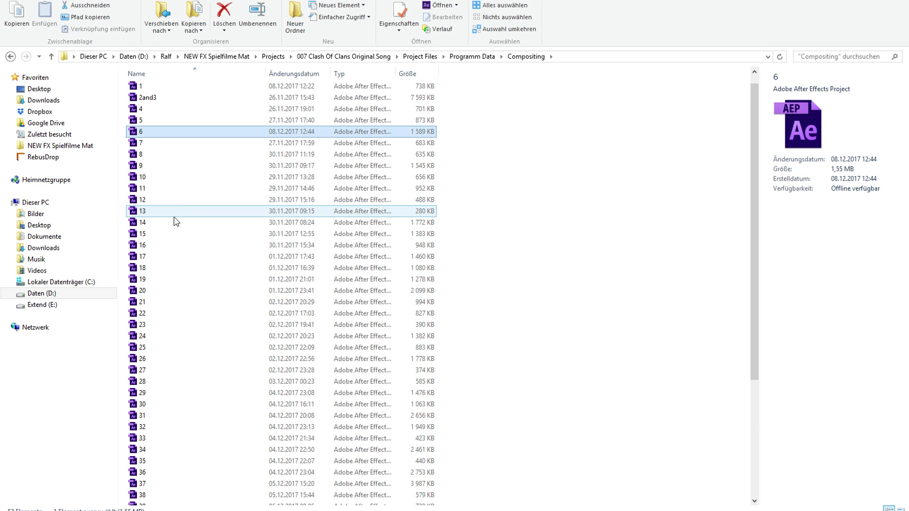
scroll(255, 307, down, 5)
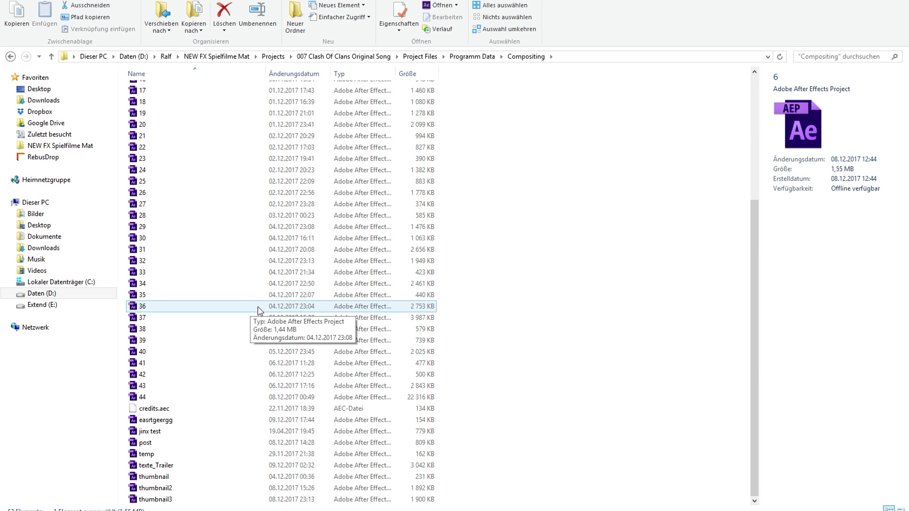
text(22)
scroll(217, 325, up, 6)
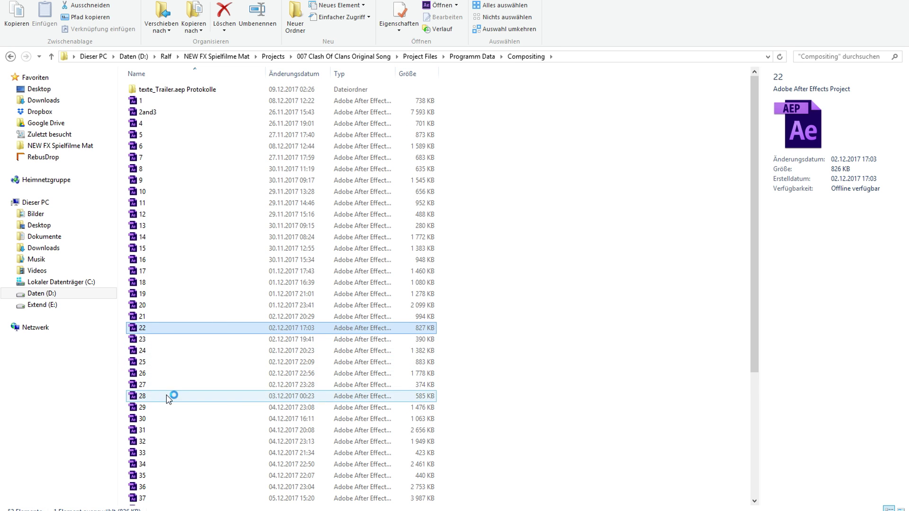
scroll(169, 398, down, 1)
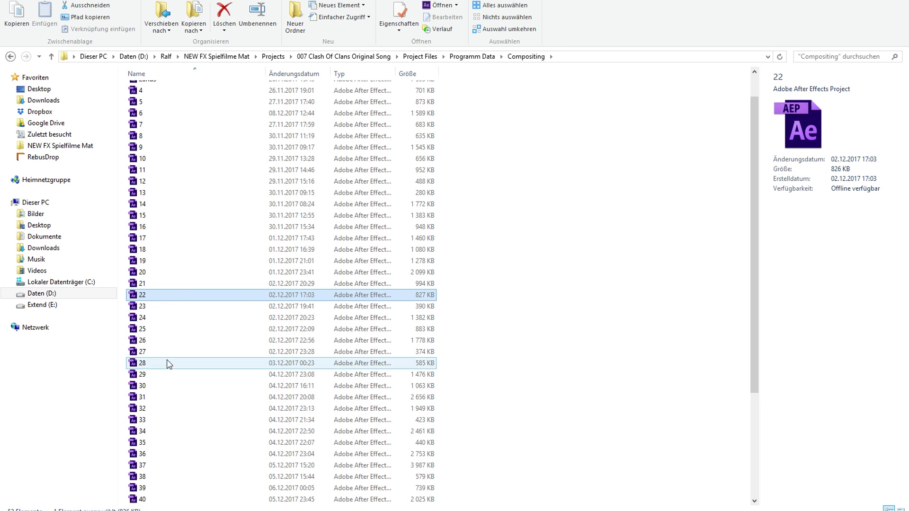
double_click(163, 387)
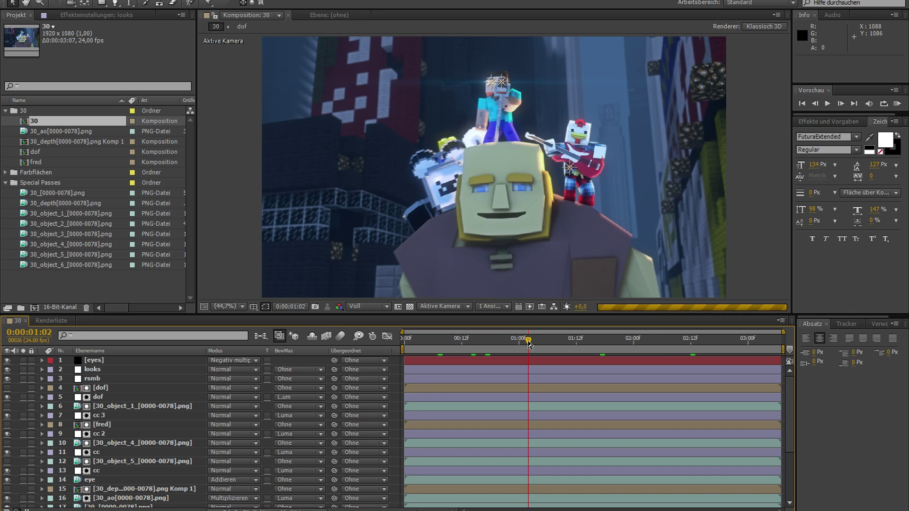
At frame 15, solo the base render, then inspect the eye layer's glow at frame 5
click(474, 337)
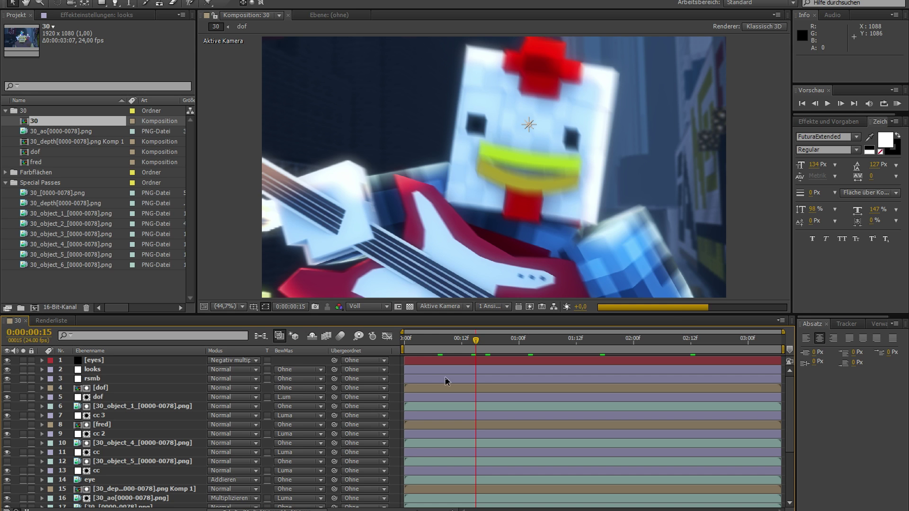
scroll(145, 429, down, 5)
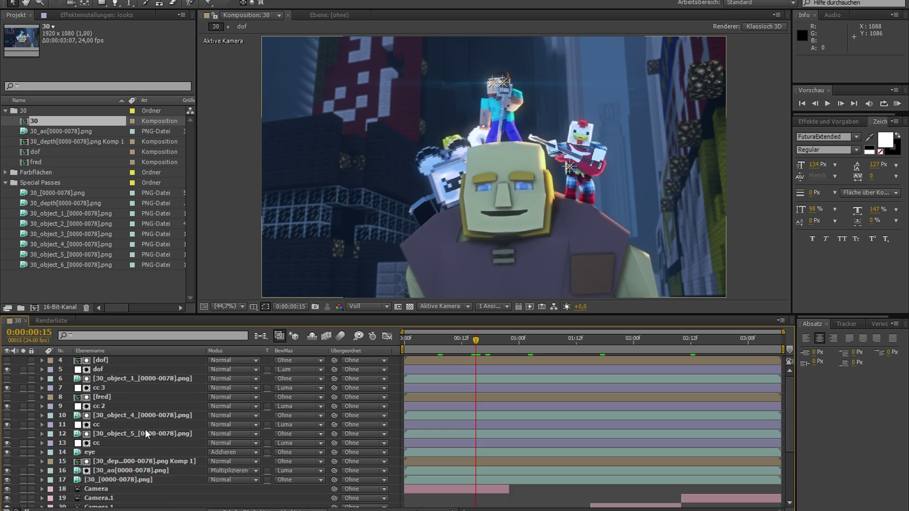
click(20, 423)
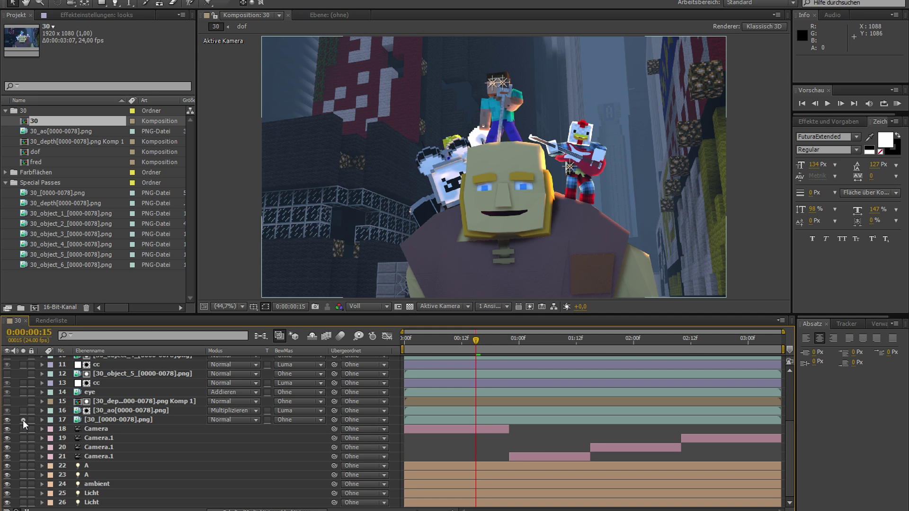
click(23, 419)
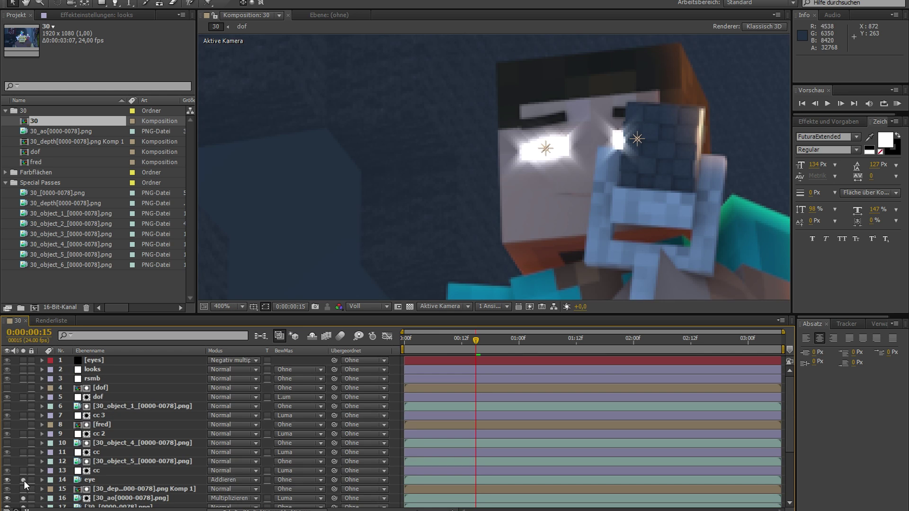
double_click(97, 478)
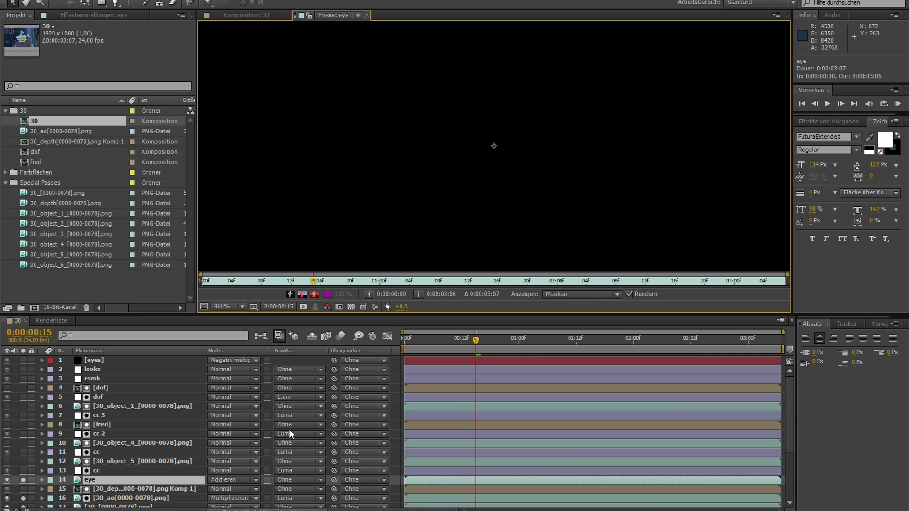
drag(299, 282, 239, 282)
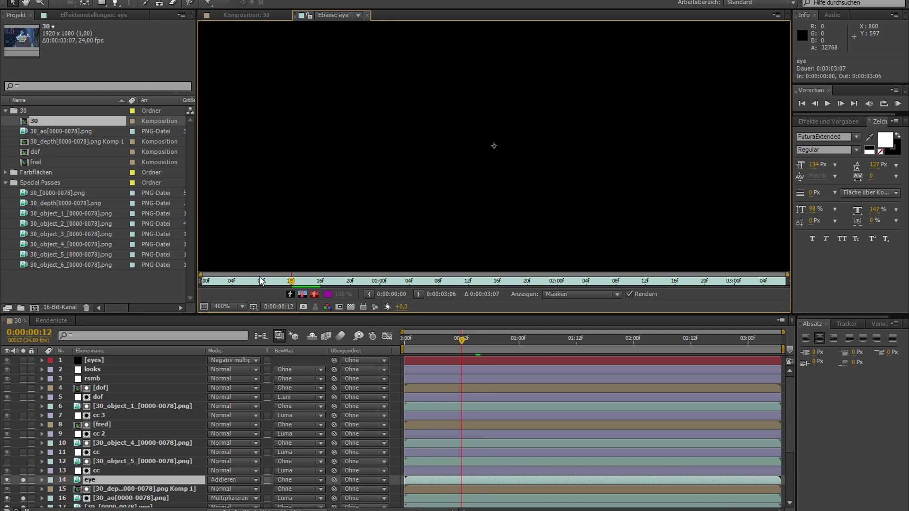
key(ctrl+w)
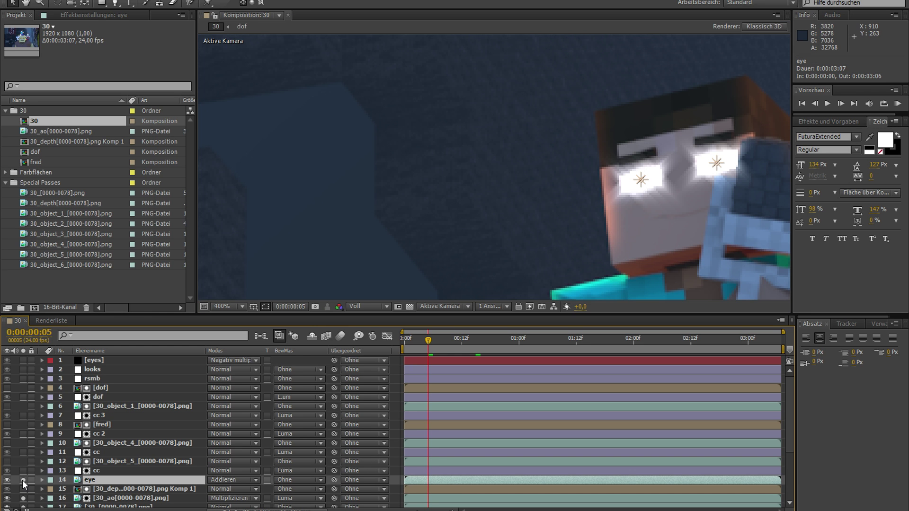
Solo the eye, [eyes], dof and looks layers together in composition 30
click(23, 480)
click(25, 360)
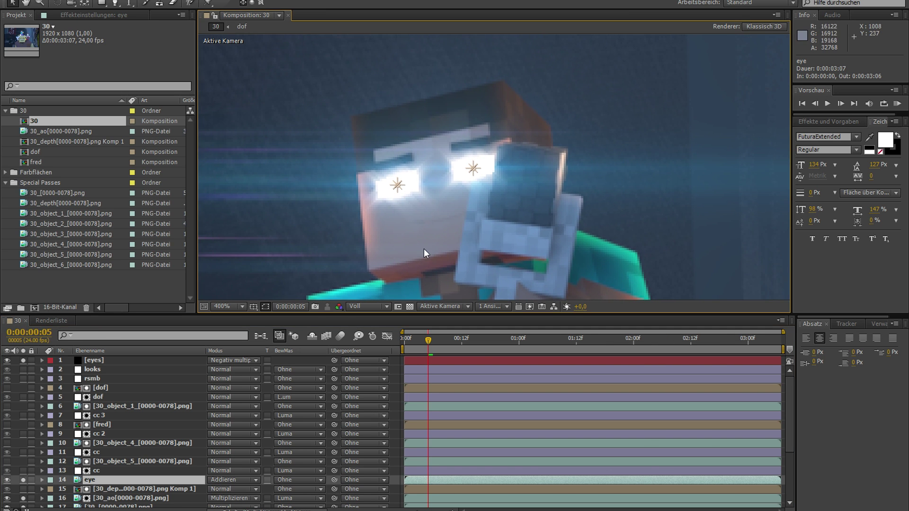
scroll(447, 209, down, 4)
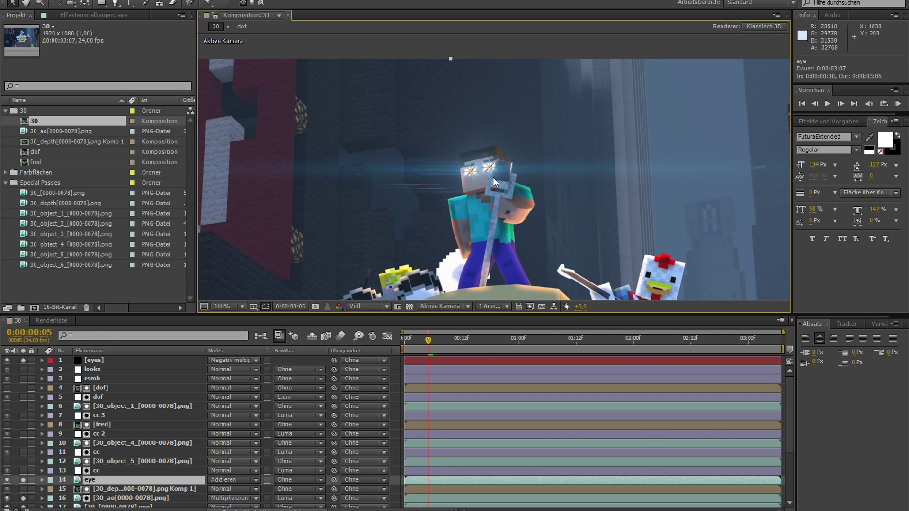
click(23, 397)
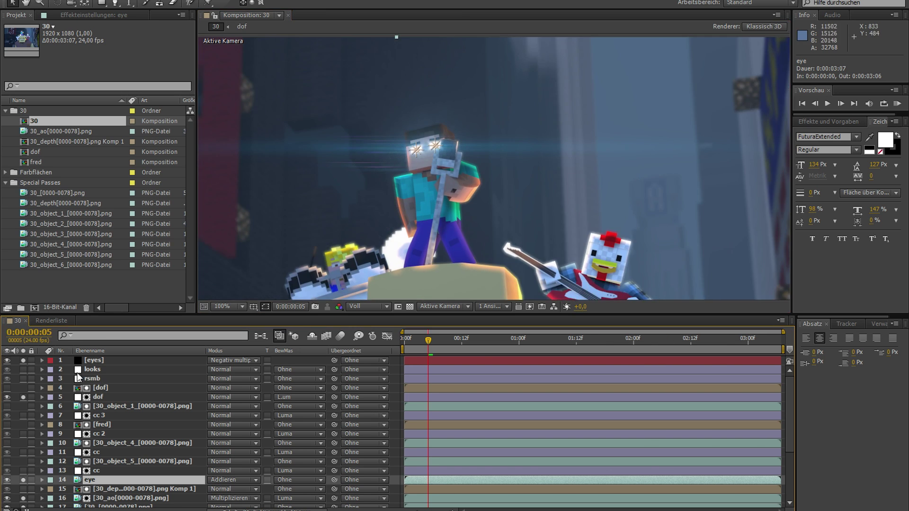
click(23, 370)
Toggle the looks grade on and off to compare the shot, leaving it off
scroll(473, 143, down, 2)
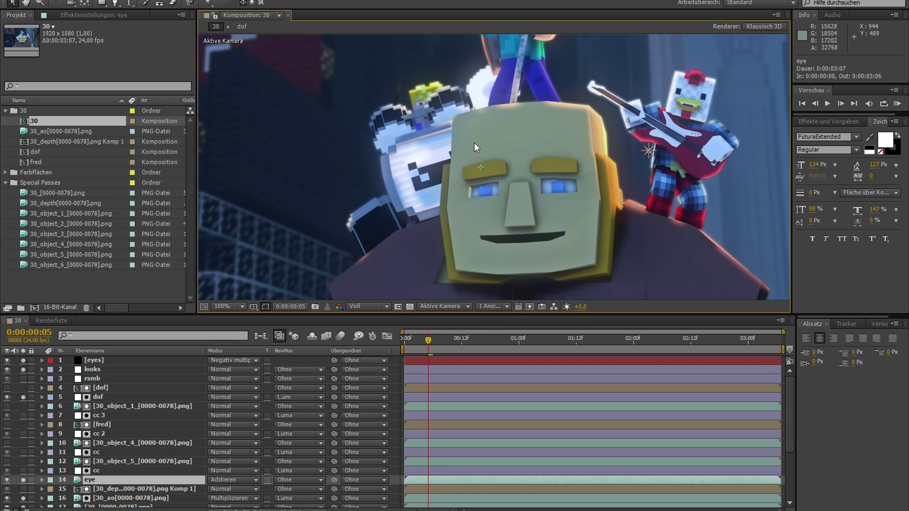
click(23, 369)
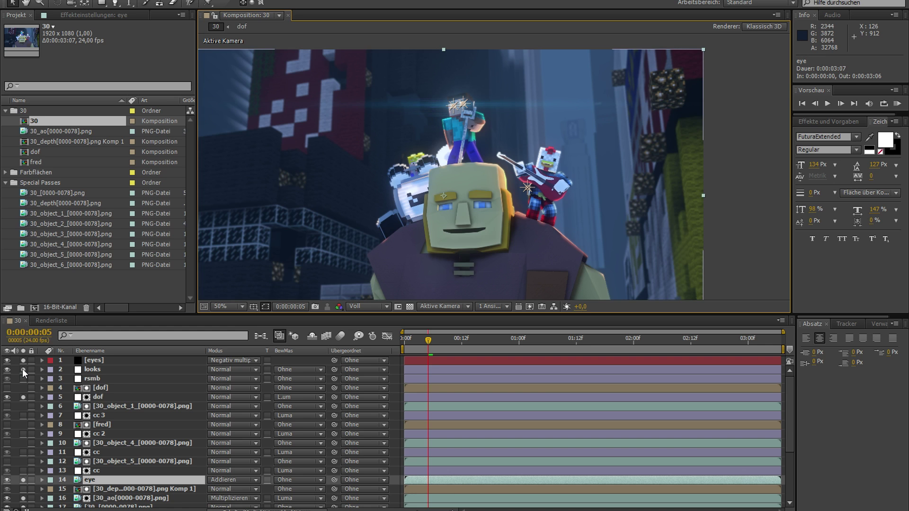
click(23, 369)
click(22, 369)
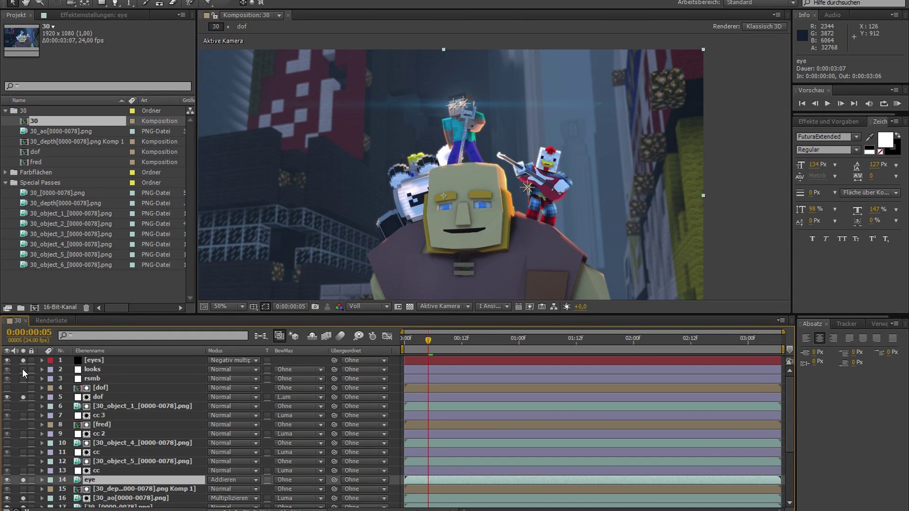
click(23, 369)
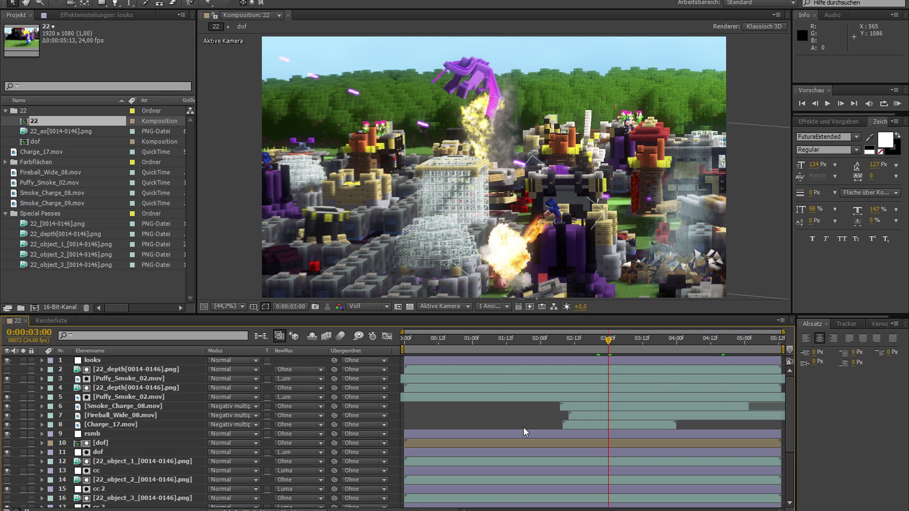
Solo Smoke_Charge_08, Fireball_Wide_08 and both Puffy_Smoke_02 layers, panning to the smoke column
click(514, 409)
scroll(561, 217, up, 4)
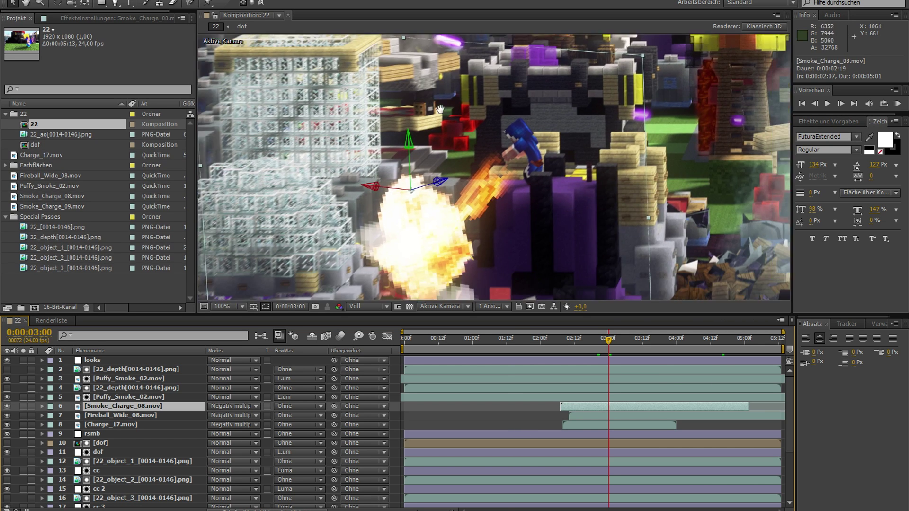
click(23, 406)
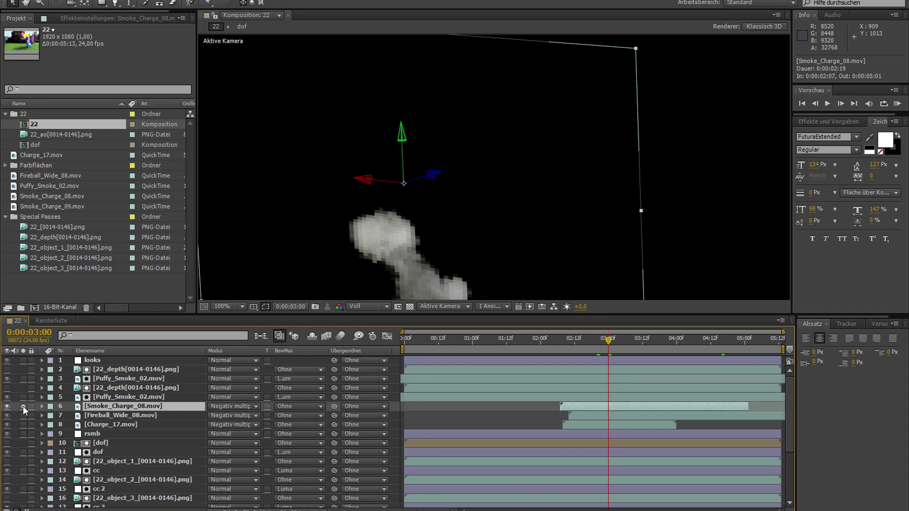
scroll(438, 223, down, 2)
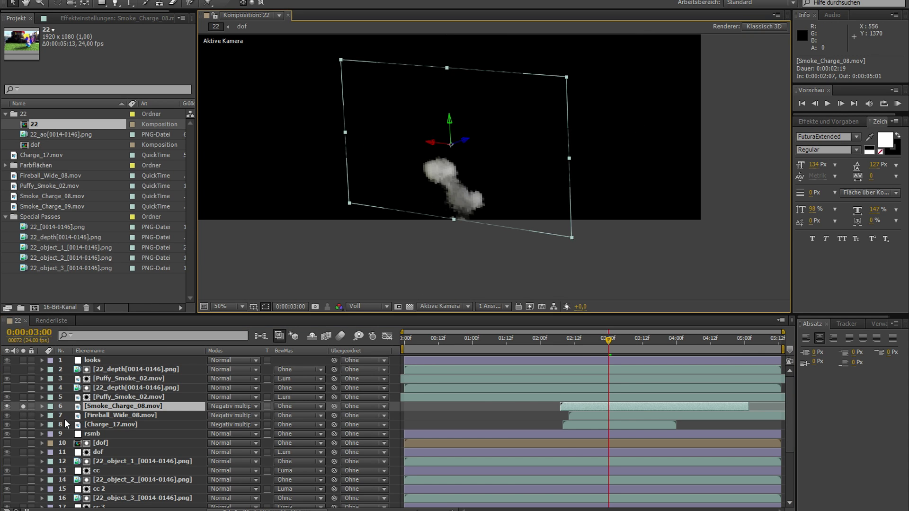
click(23, 415)
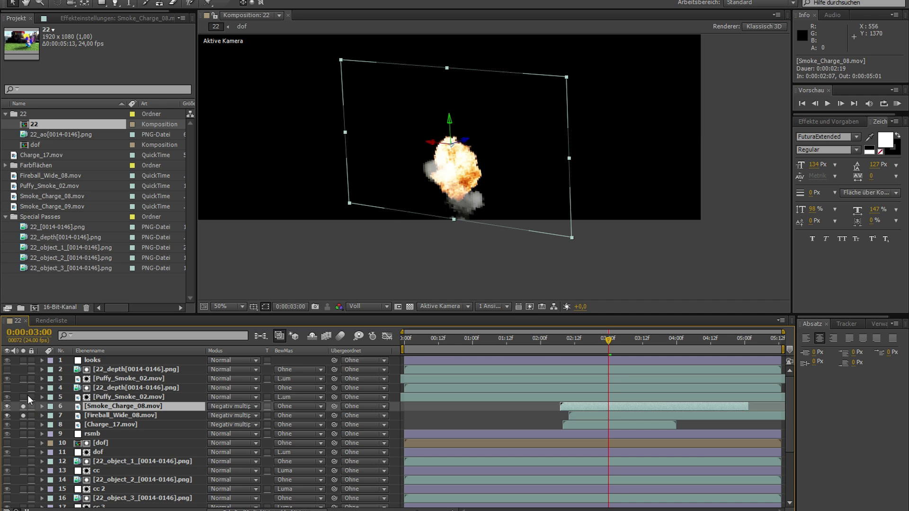
click(23, 396)
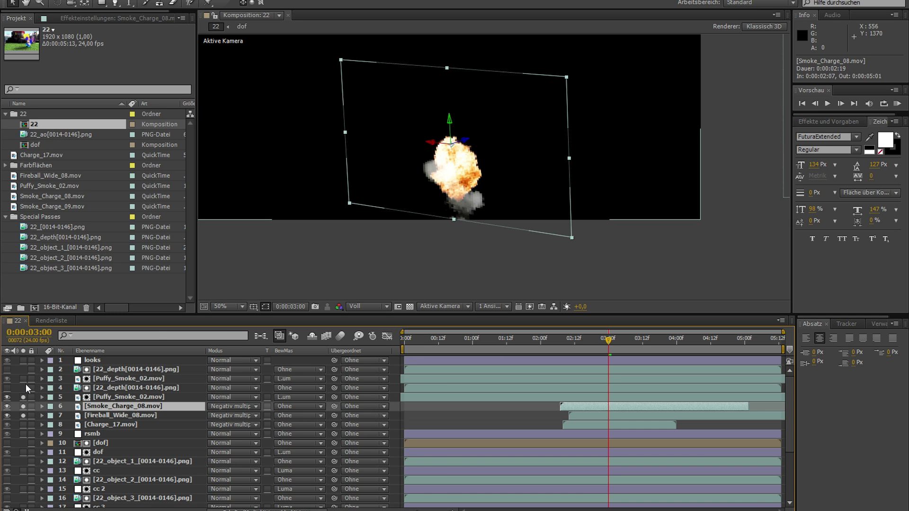
click(24, 378)
drag(628, 148, 591, 181)
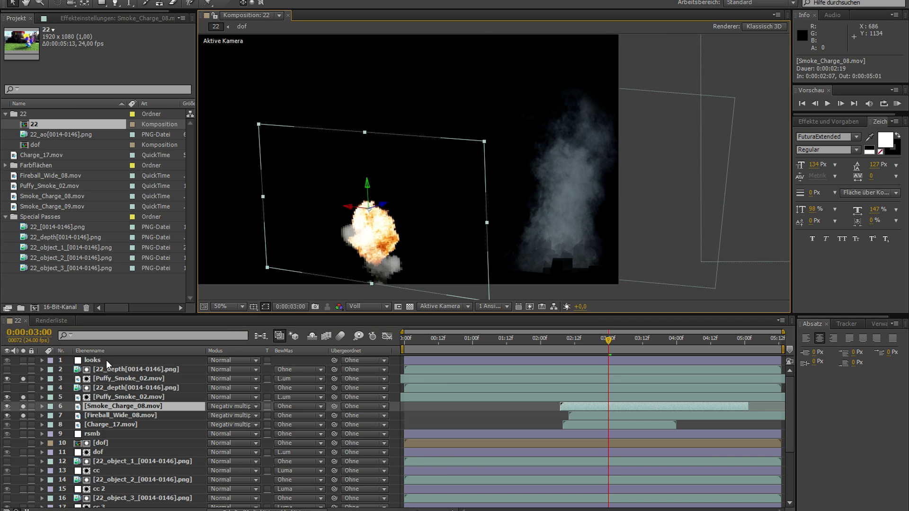
Clear the solos to show the full castle scene and pan the view down
drag(23, 378, 23, 415)
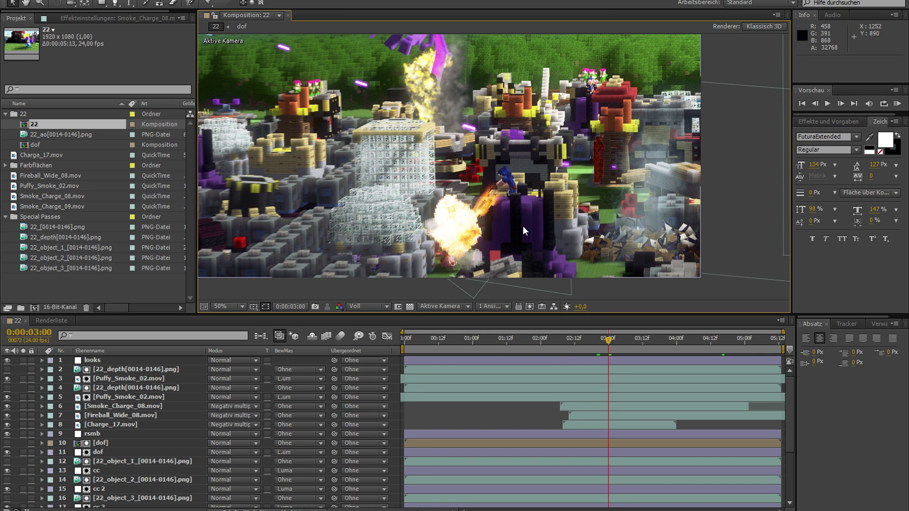
drag(528, 225, 510, 238)
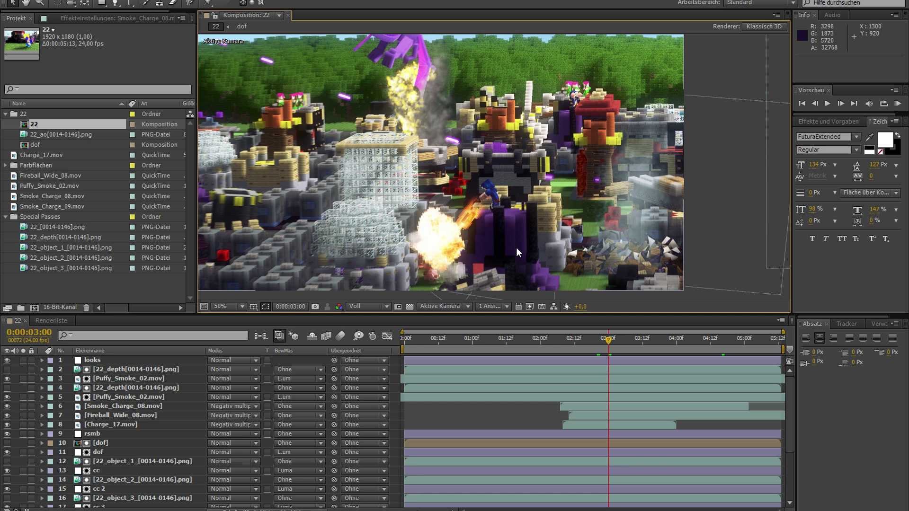
drag(430, 187, 438, 233)
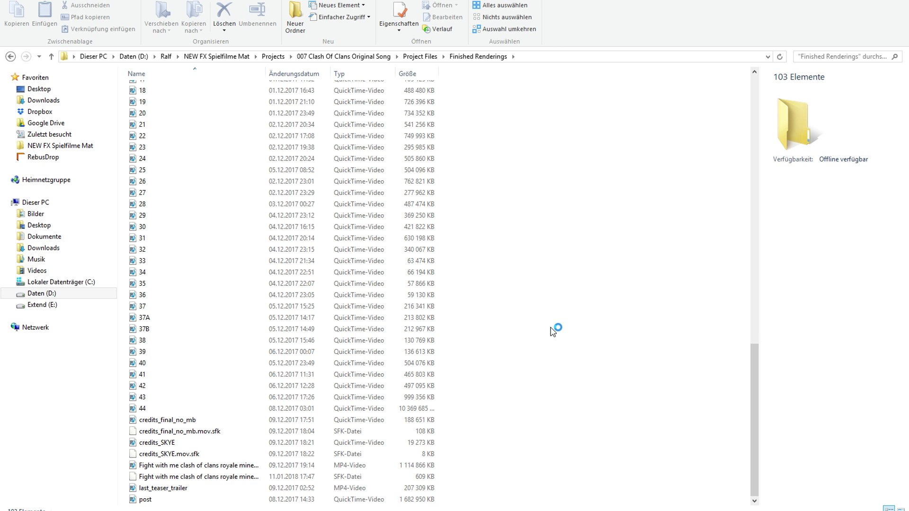
Play and close the credits_SKYE render, then play the final Fight with me MP4
double_click(231, 450)
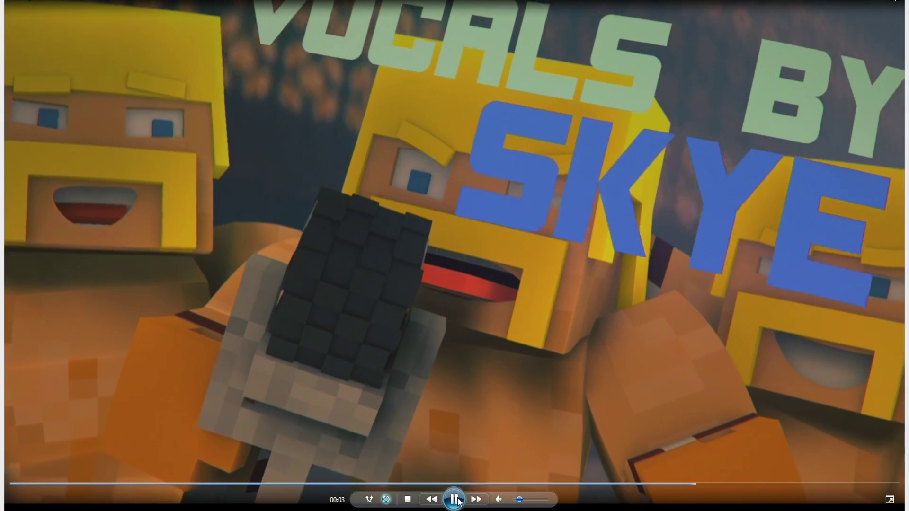
click(457, 501)
key(alt+F4)
double_click(246, 464)
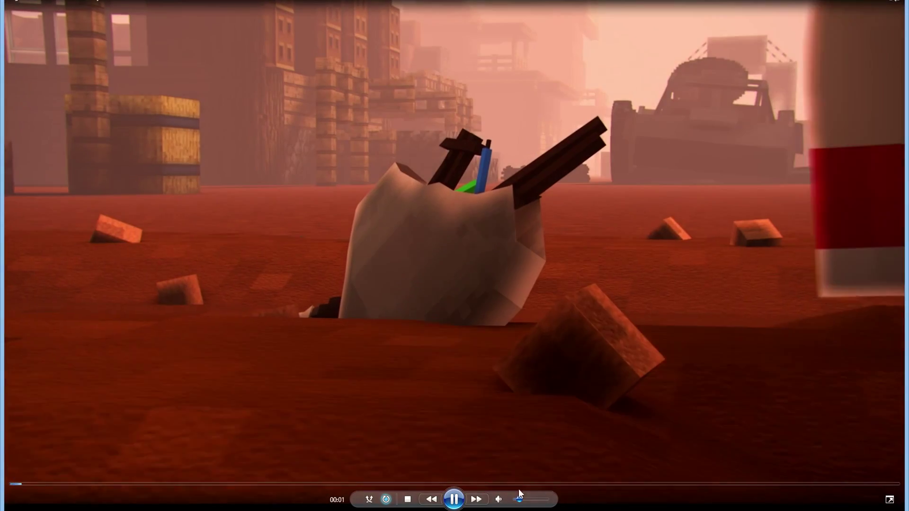